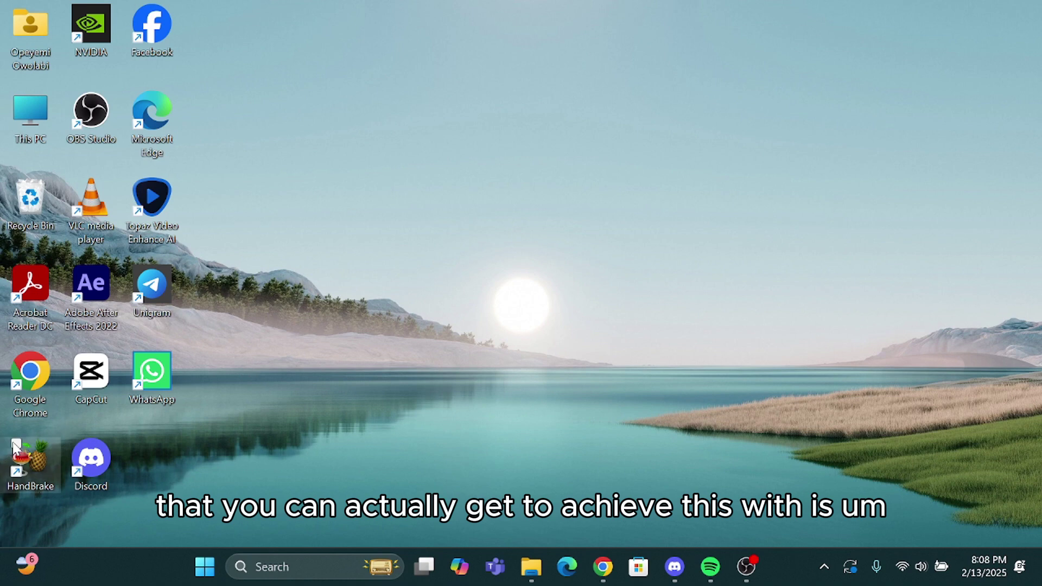
{"action": "left_click", "coordinate": [30, 462]}
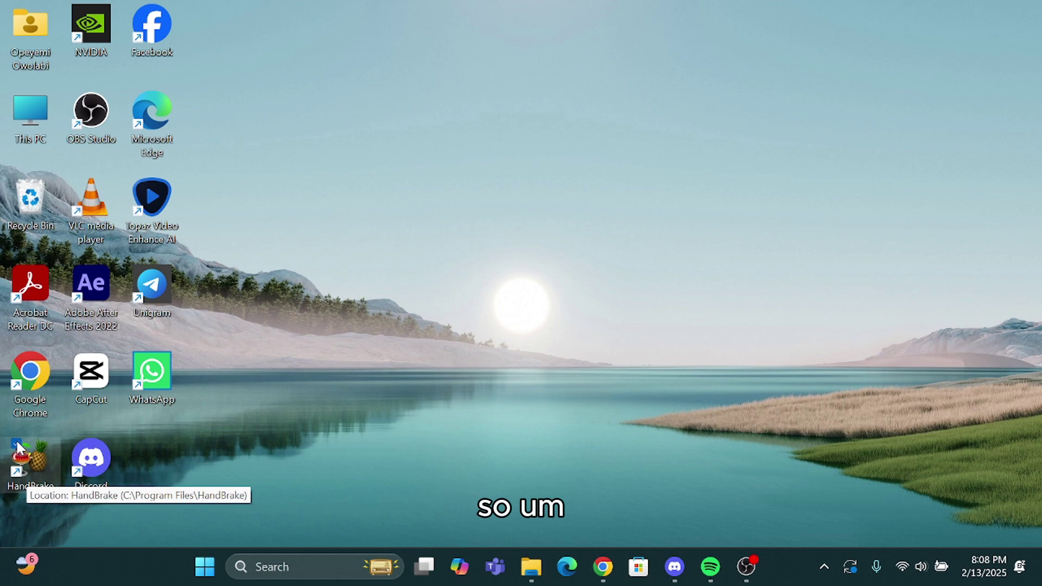
{"action": "left_click", "coordinate": [64, 429]}
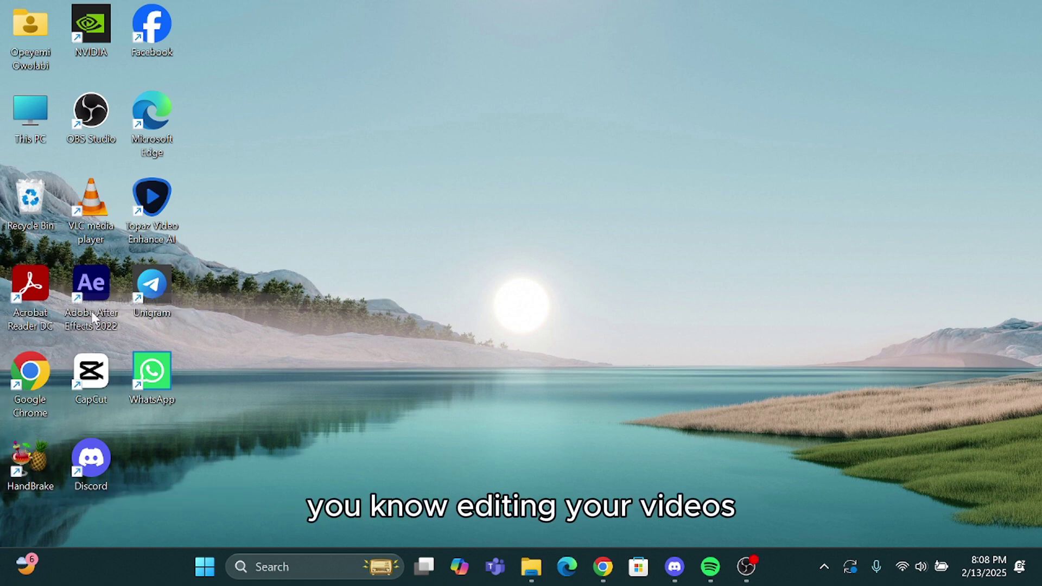
{"action": "left_click", "coordinate": [79, 278]}
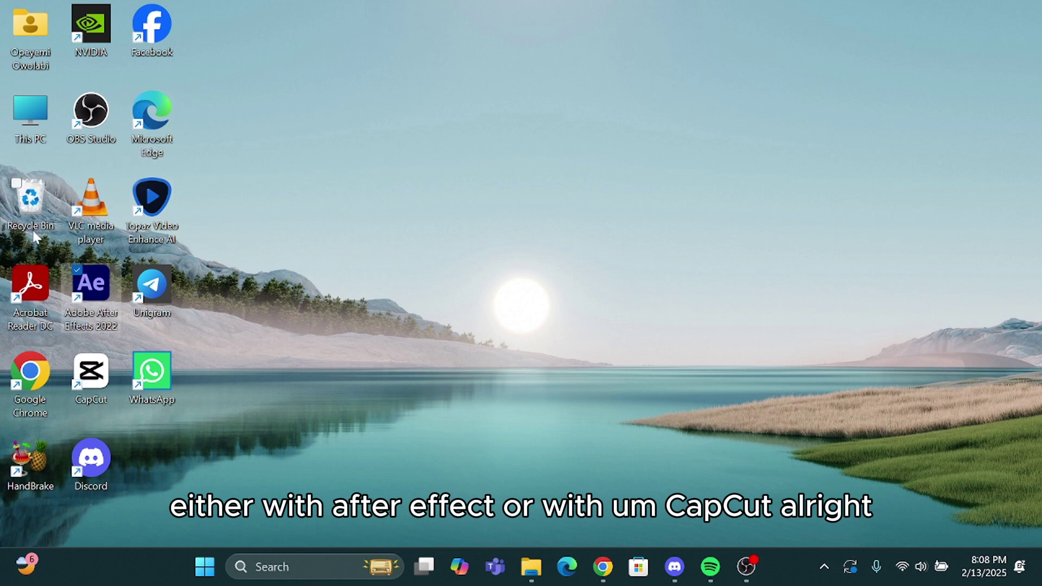
{"action": "left_click", "coordinate": [78, 360]}
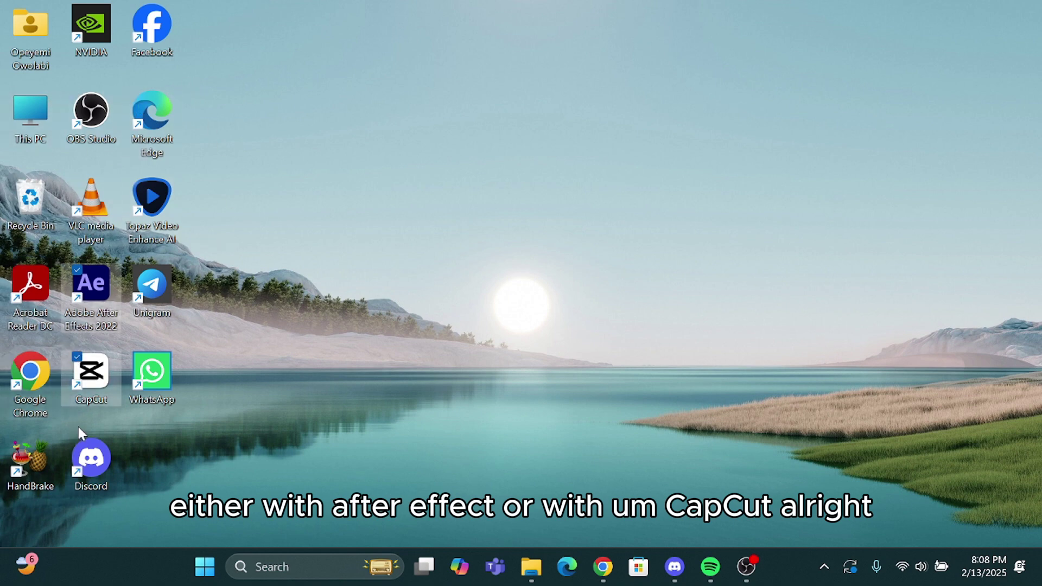
{"action": "left_click", "coordinate": [77, 267]}
{"action": "left_click", "coordinate": [103, 339]}
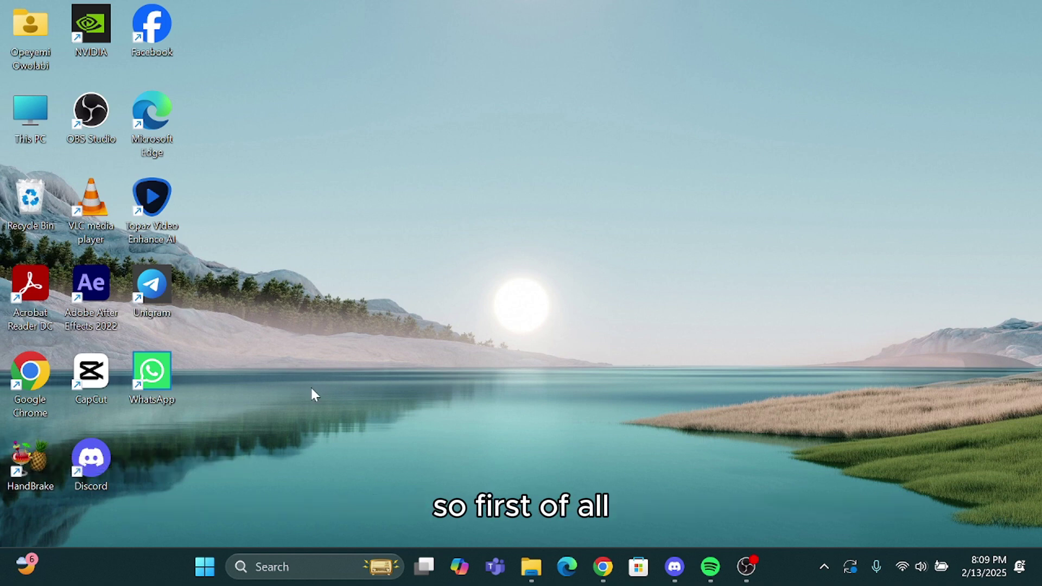
{"action": "left_click", "coordinate": [17, 448]}
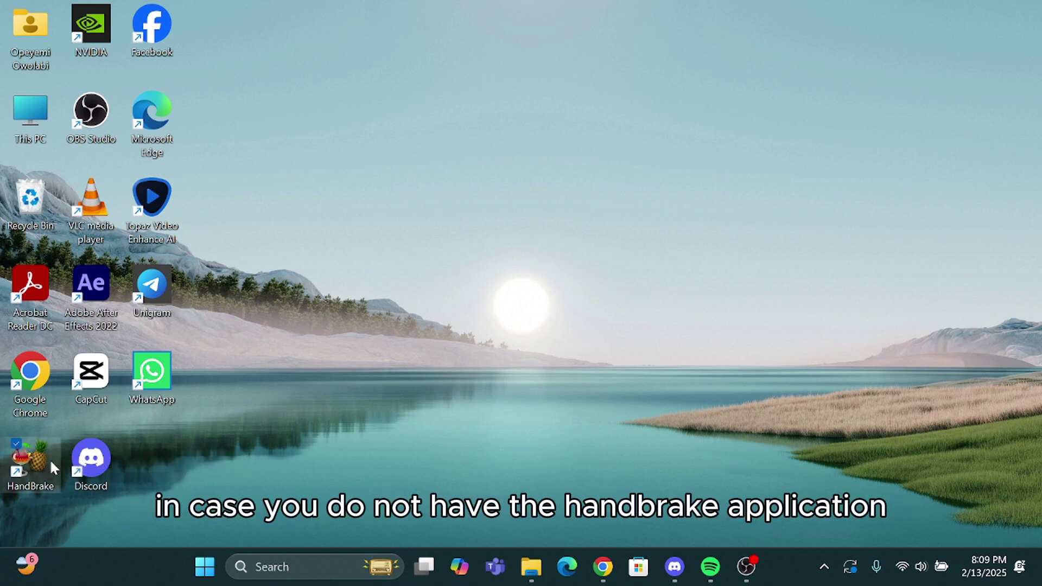
{"action": "left_click", "coordinate": [17, 444]}
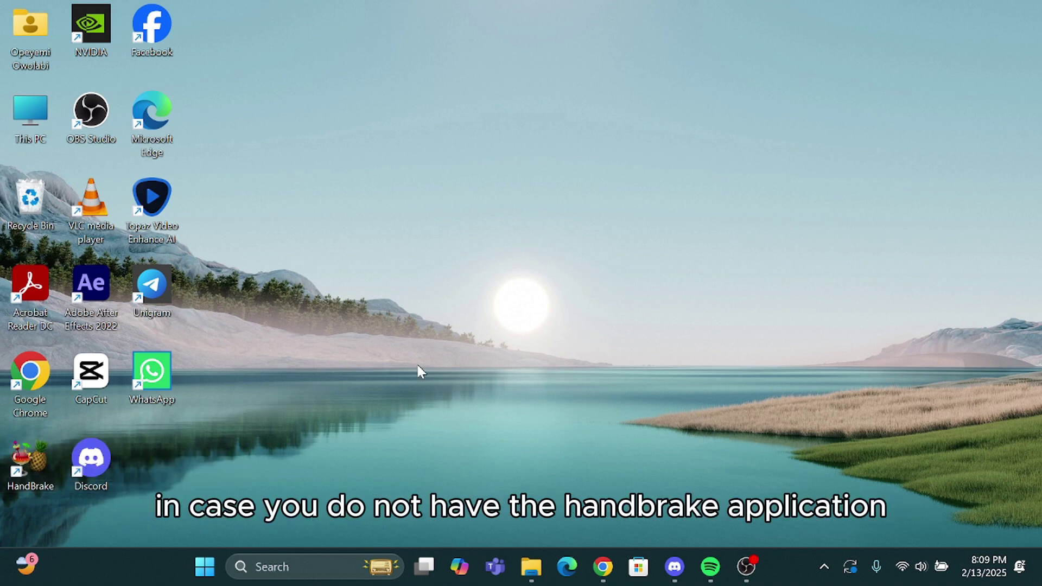
Switch to Chrome and examine the handbrake.fr/downloads.php address and the download options for macOS, Windows and Linux.
{"action": "left_click", "coordinate": [602, 568]}
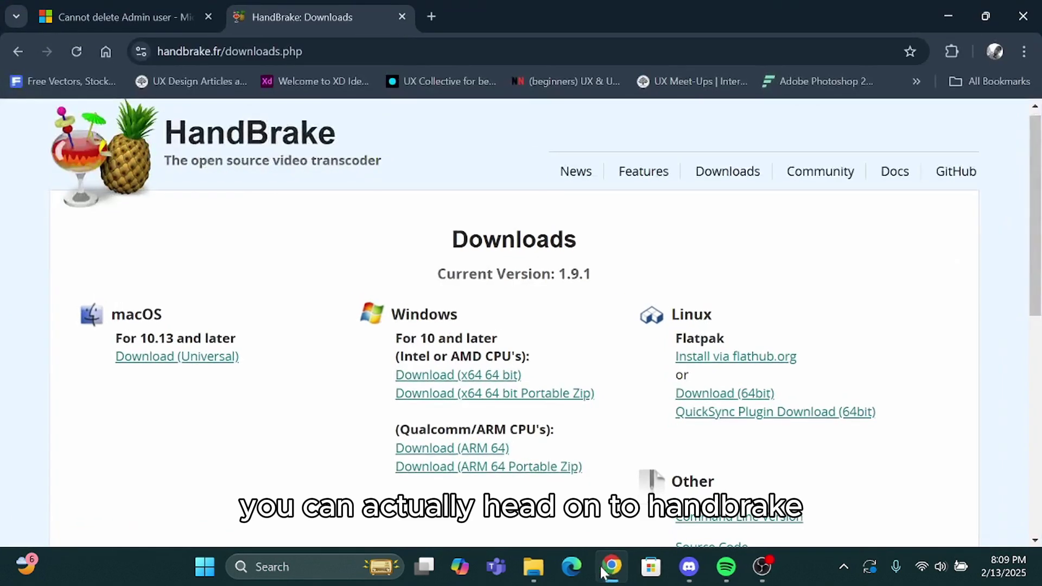
{"action": "left_click", "coordinate": [195, 51]}
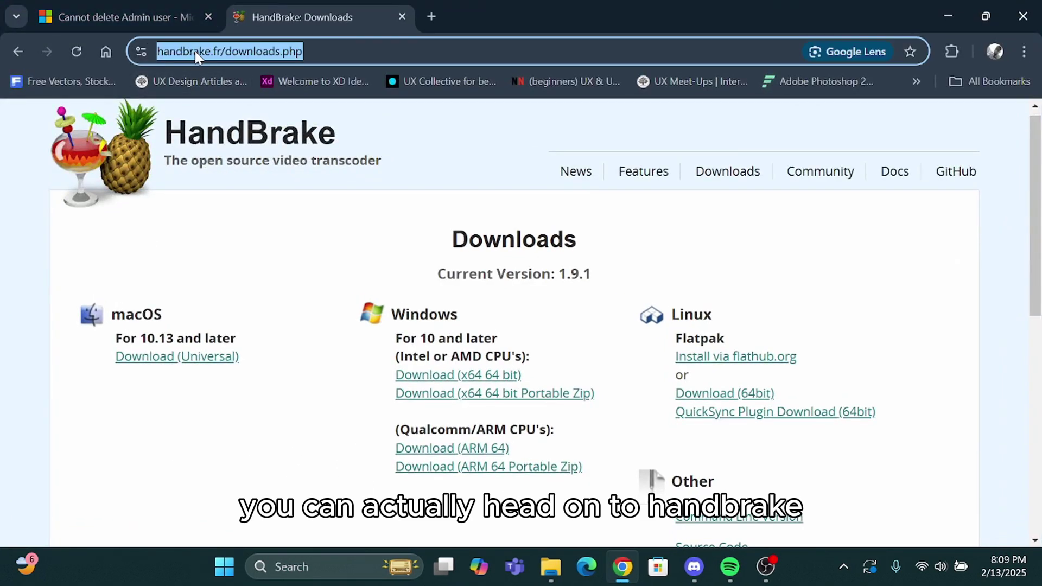
{"action": "left_click", "coordinate": [225, 48]}
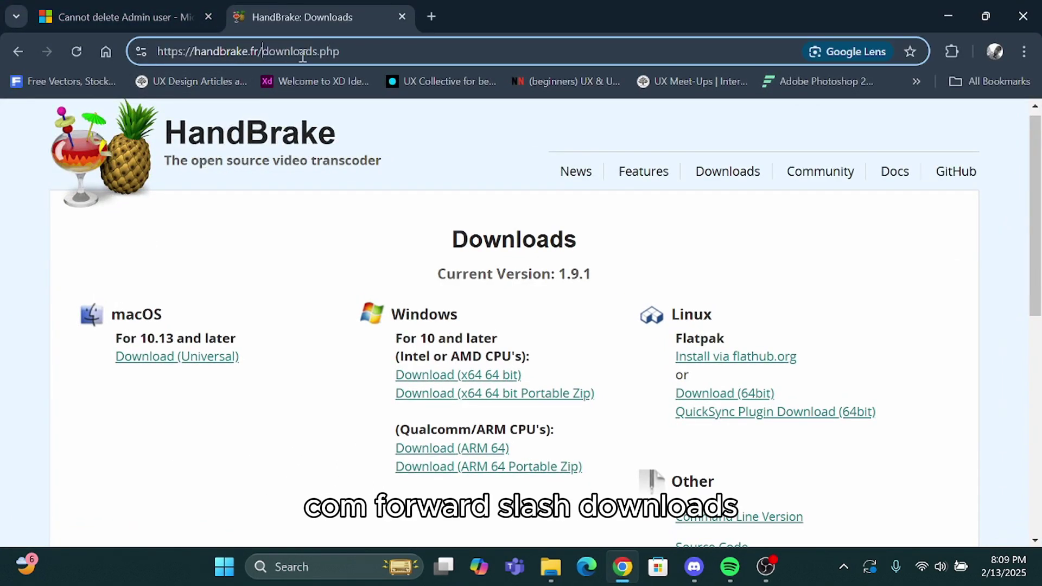
{"action": "left_click_drag", "start_coordinate": [358, 49], "coordinate": [154, 51]}
{"action": "left_click", "coordinate": [411, 180]}
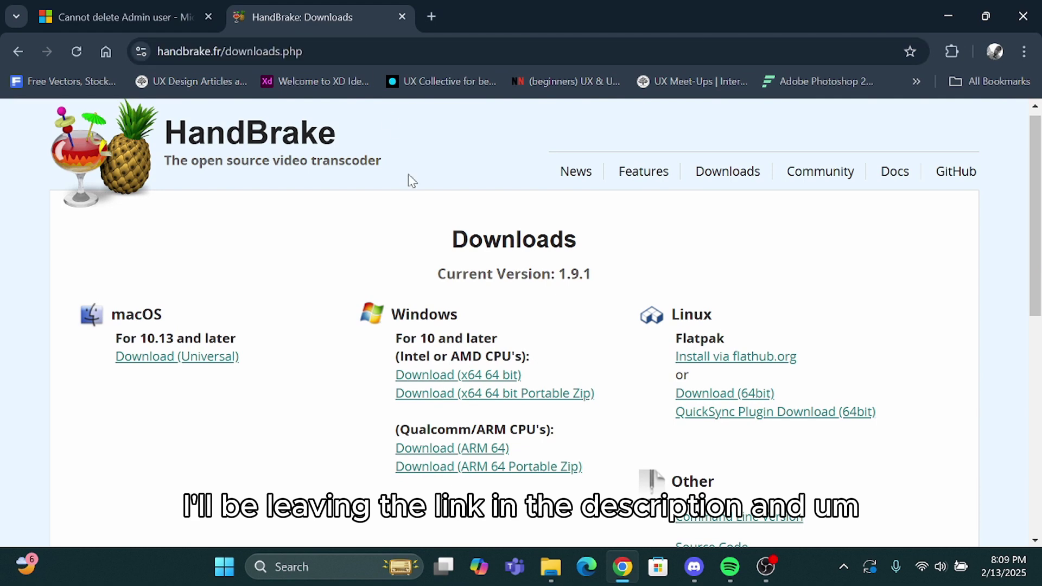
{"action": "scroll", "coordinate": [405, 180], "scroll_direction": "down", "scroll_amount": 2}
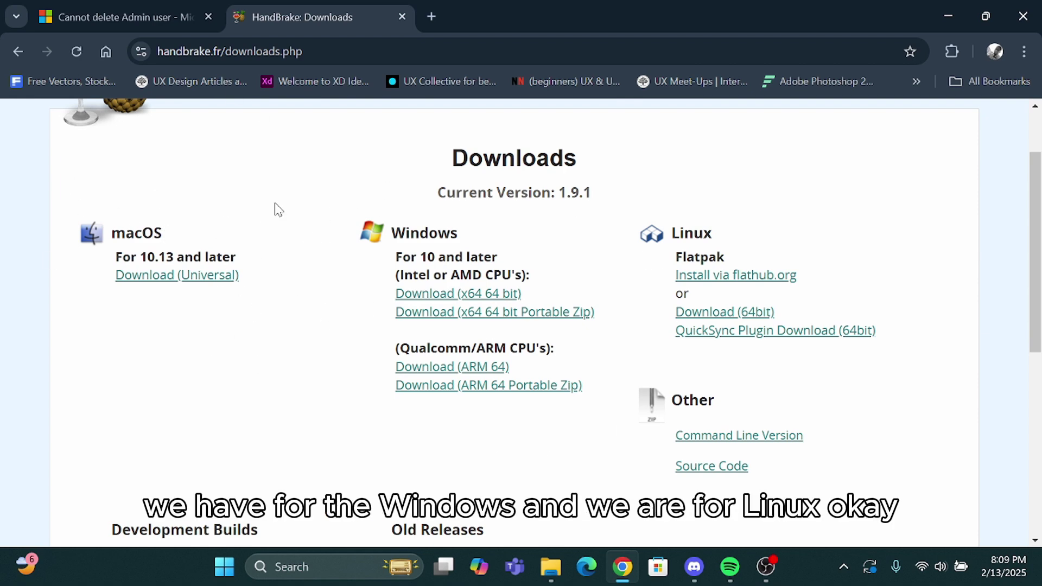
{"action": "scroll", "coordinate": [447, 265], "scroll_direction": "down", "scroll_amount": 8}
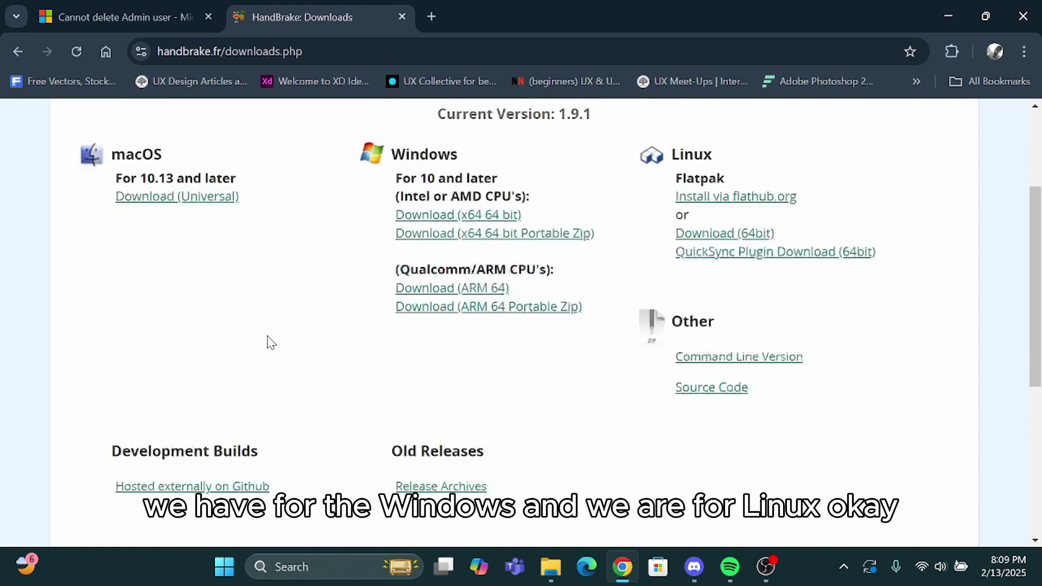
{"action": "scroll", "coordinate": [444, 266], "scroll_direction": "up", "scroll_amount": 9}
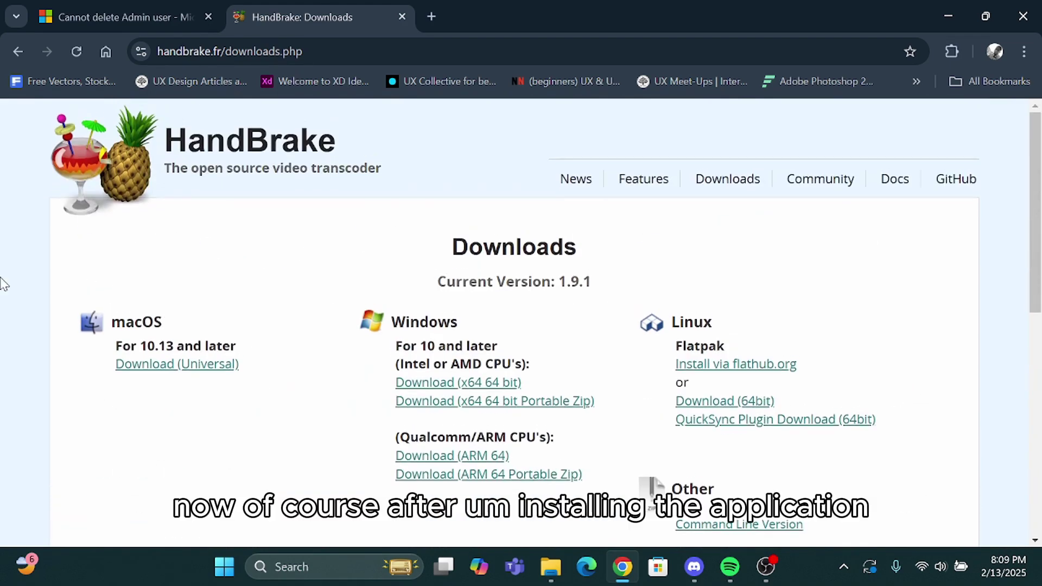
Minimize the browser and launch HandBrake from the desktop.
{"action": "left_click", "coordinate": [948, 16]}
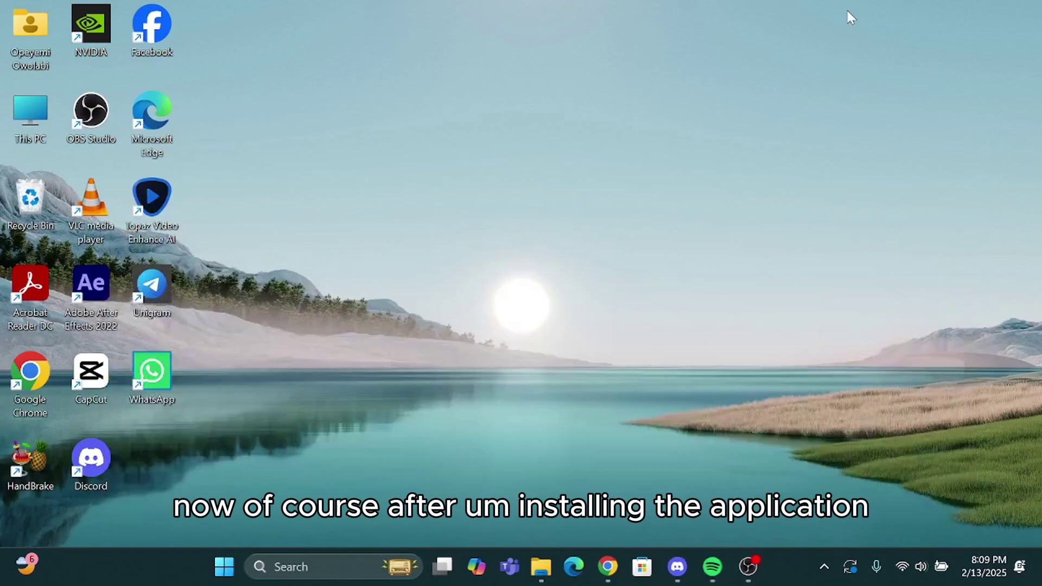
{"action": "left_click", "coordinate": [20, 454]}
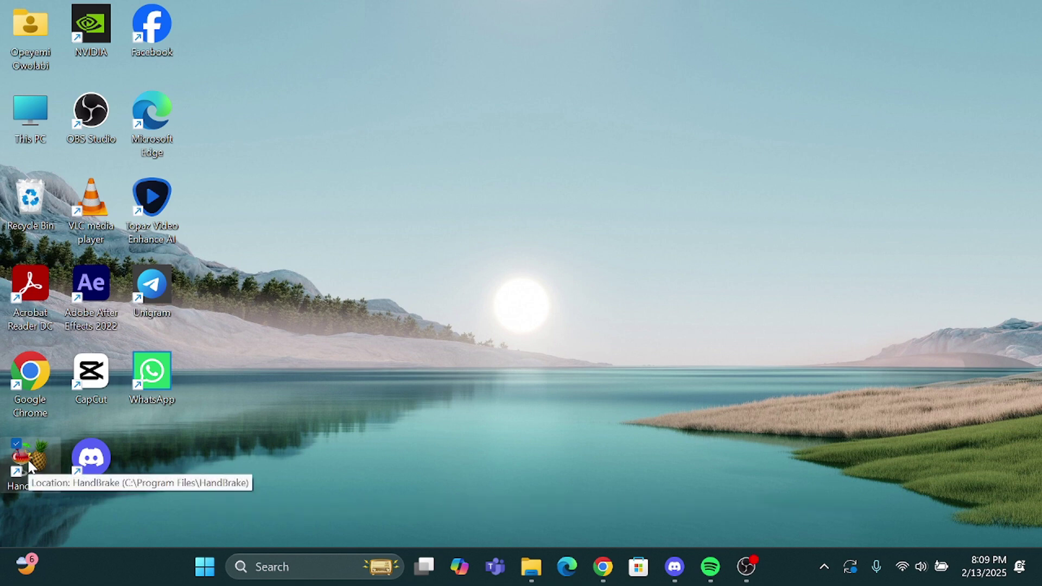
{"action": "double_click", "coordinate": [29, 462]}
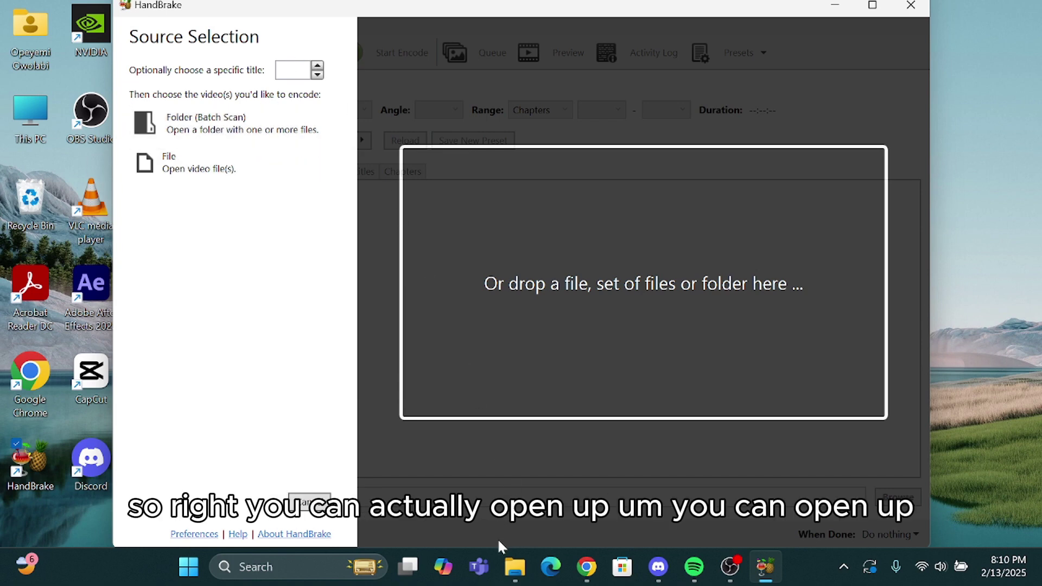
Open the Thanos Edit folder under Documents > My After Effects Edits in File Explorer and place the window beside HandBrake.
{"action": "left_click", "coordinate": [512, 570]}
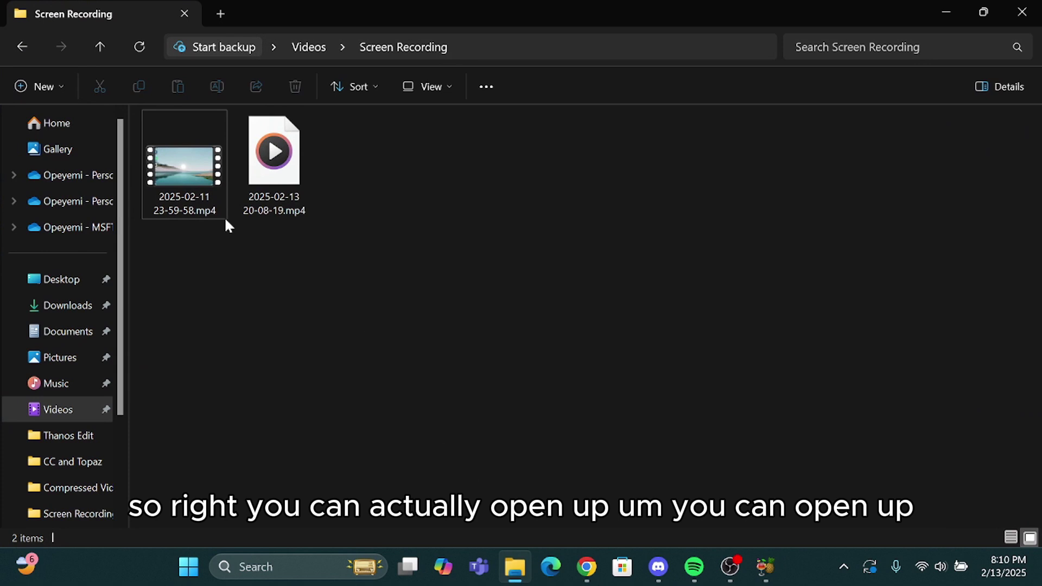
{"action": "left_click", "coordinate": [61, 333]}
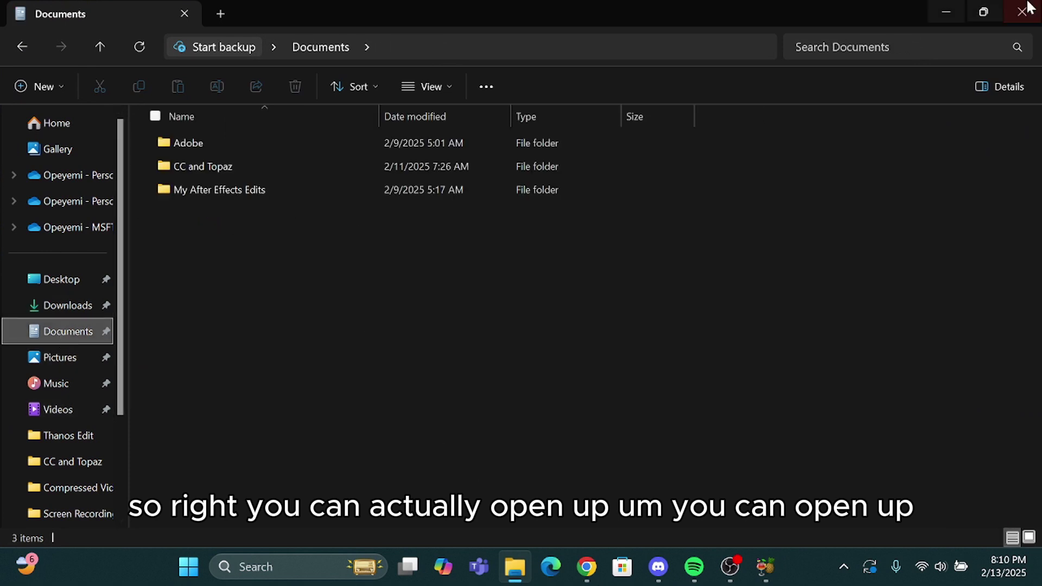
{"action": "double_click", "coordinate": [209, 187]}
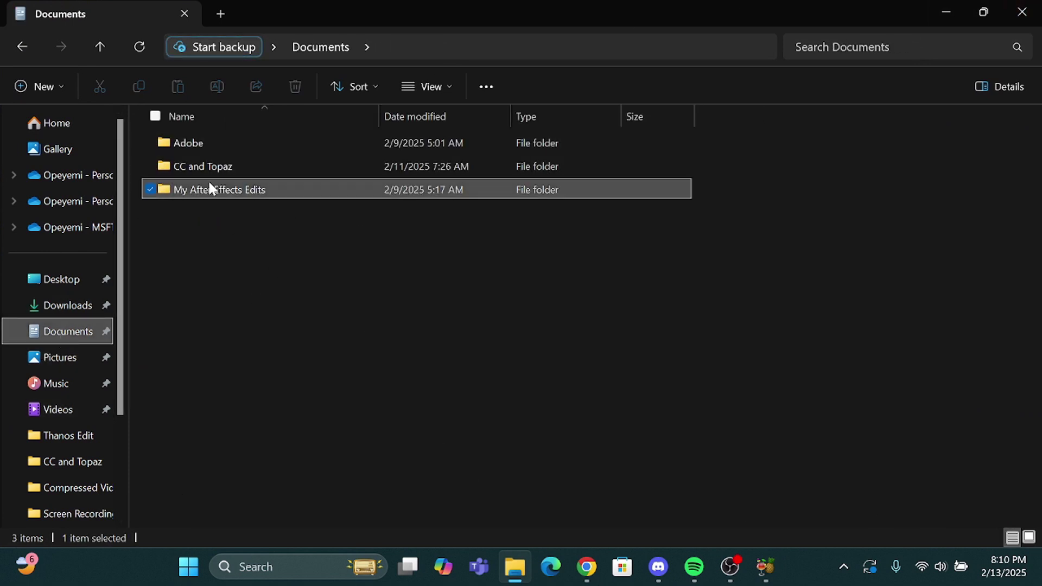
{"action": "double_click", "coordinate": [216, 143]}
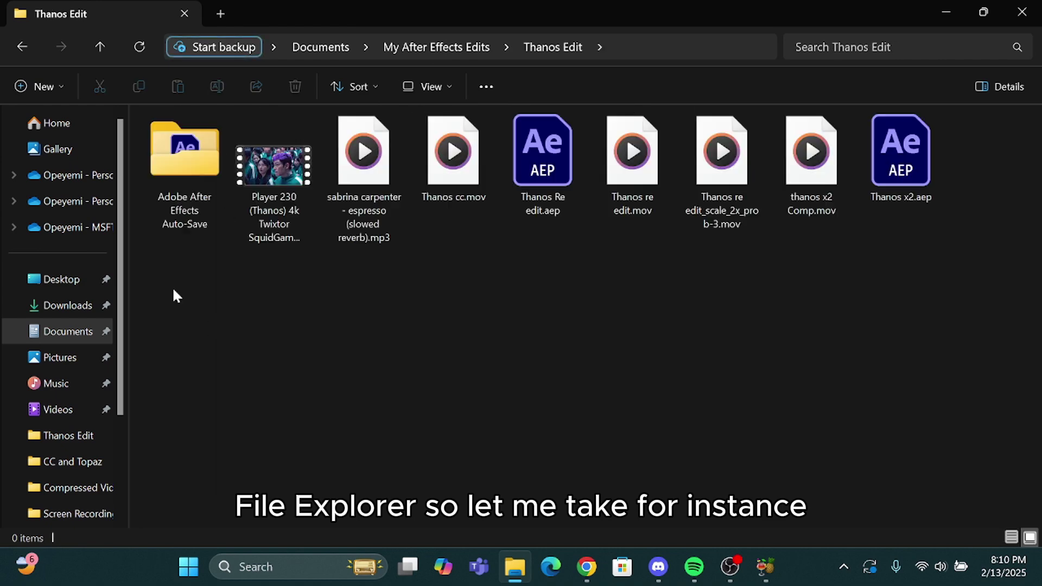
{"action": "left_click", "coordinate": [982, 12]}
{"action": "left_click_drag", "start_coordinate": [539, 16], "coordinate": [759, 58]}
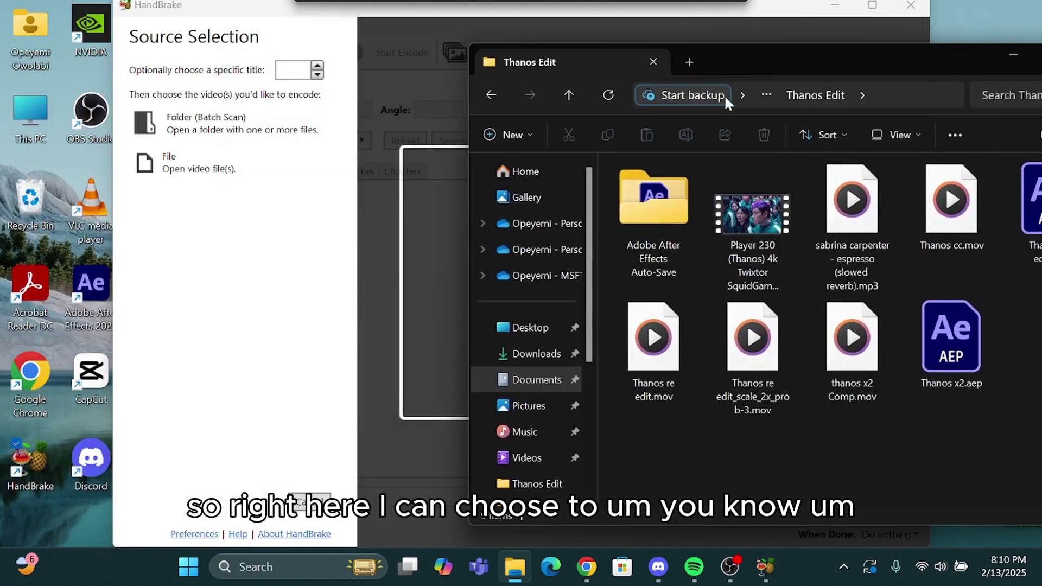
{"action": "left_click_drag", "start_coordinate": [667, 196], "coordinate": [585, 264]}
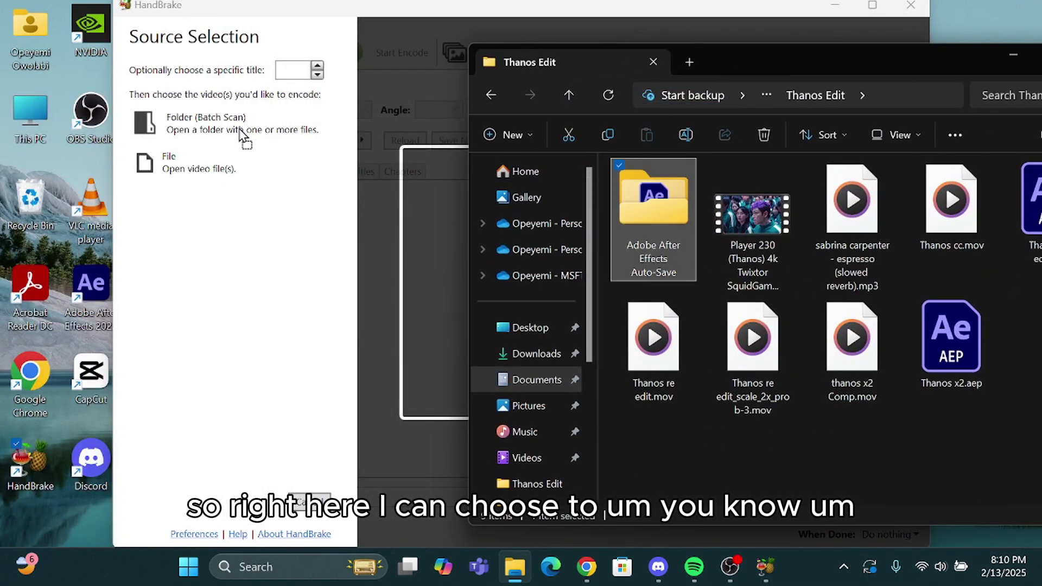
{"action": "left_click_drag", "start_coordinate": [426, 241], "coordinate": [660, 233]}
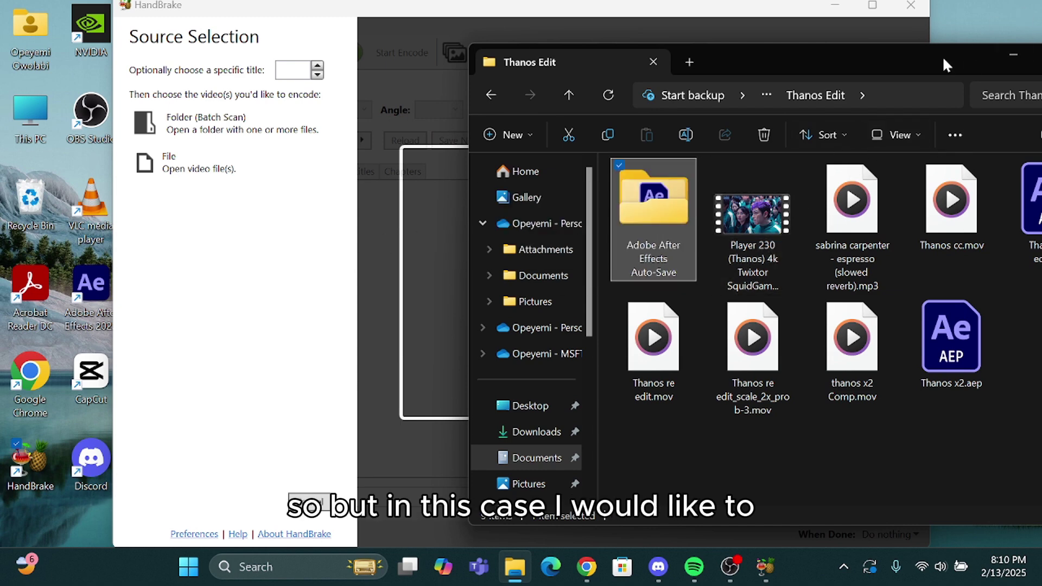
{"action": "left_click_drag", "start_coordinate": [944, 65], "coordinate": [714, 49]}
{"action": "left_click", "coordinate": [750, 51]}
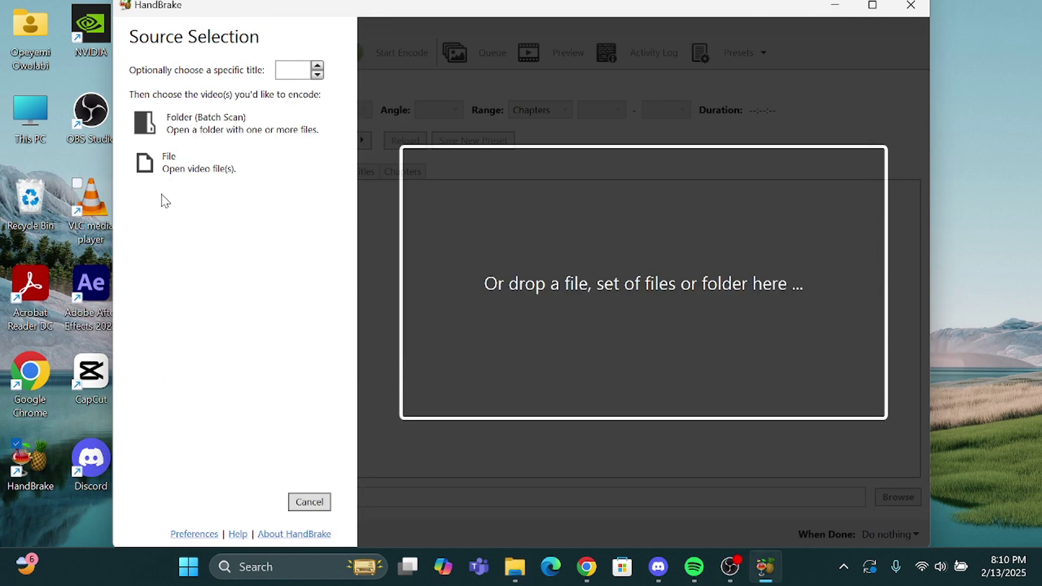
Load the video file Thanos cc.mov from Documents > My After Effects Edits > Thanos Edit as the source.
{"action": "left_click", "coordinate": [233, 173]}
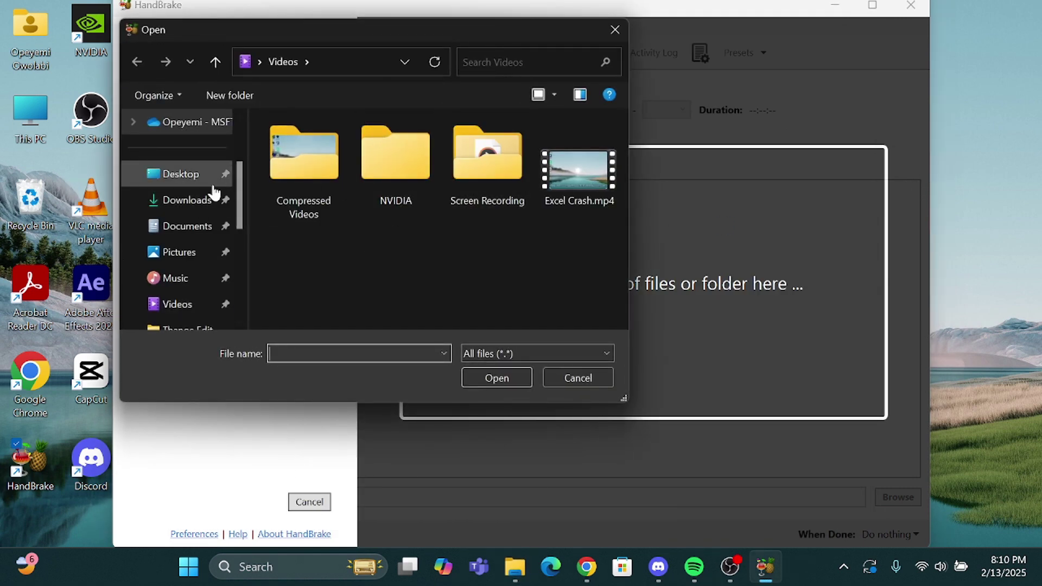
{"action": "left_click", "coordinate": [187, 200]}
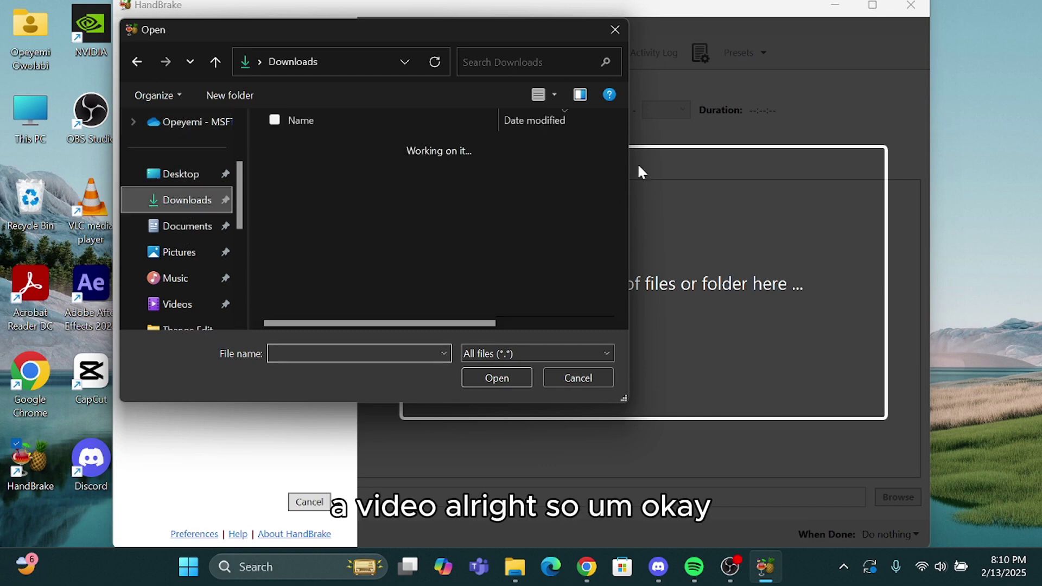
{"action": "left_click", "coordinate": [177, 226]}
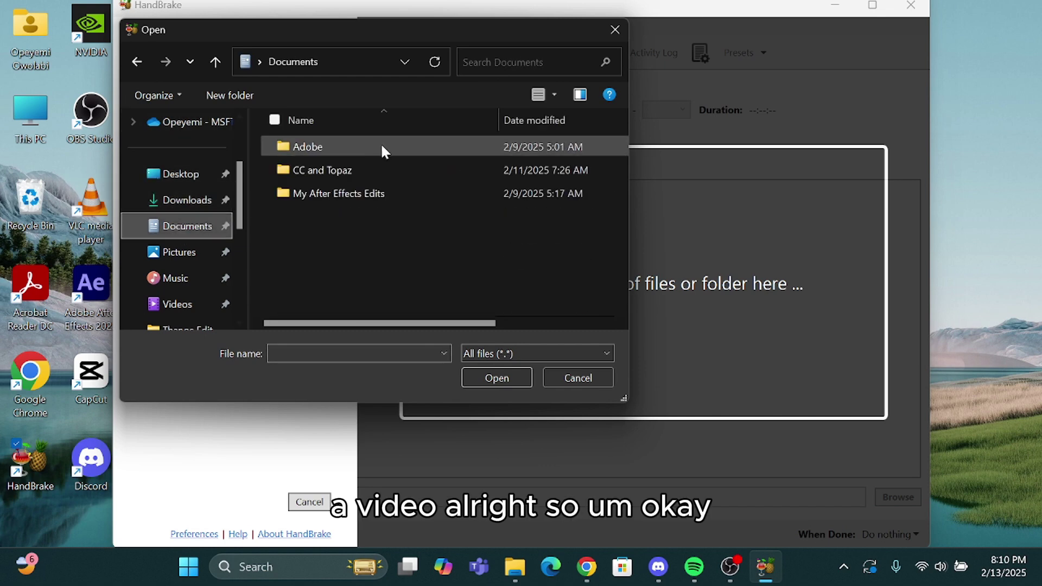
{"action": "left_click", "coordinate": [354, 194]}
{"action": "double_click", "coordinate": [353, 193]}
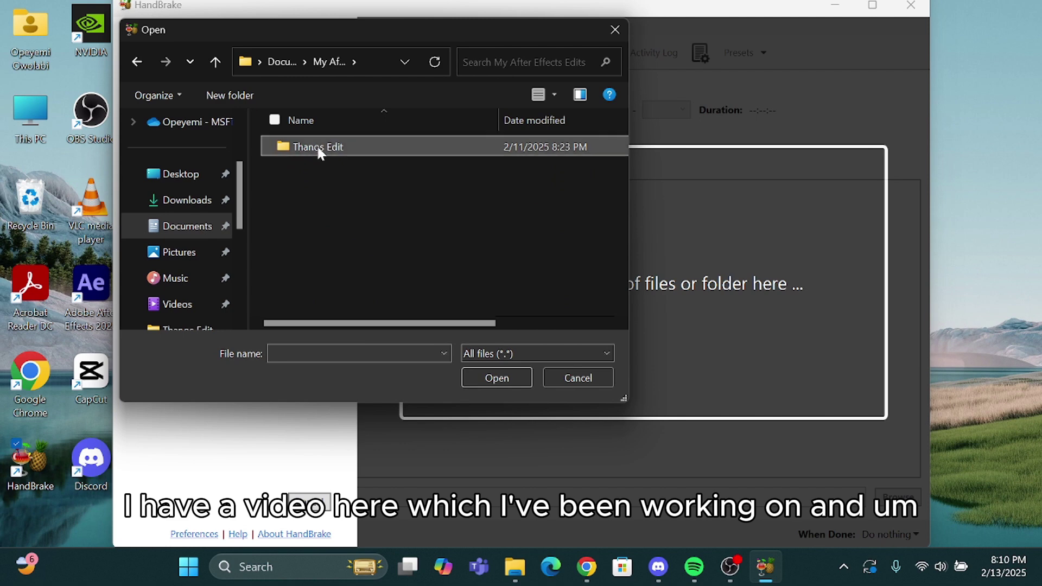
{"action": "double_click", "coordinate": [317, 145]}
{"action": "scroll", "coordinate": [488, 182], "scroll_direction": "down", "scroll_amount": 3}
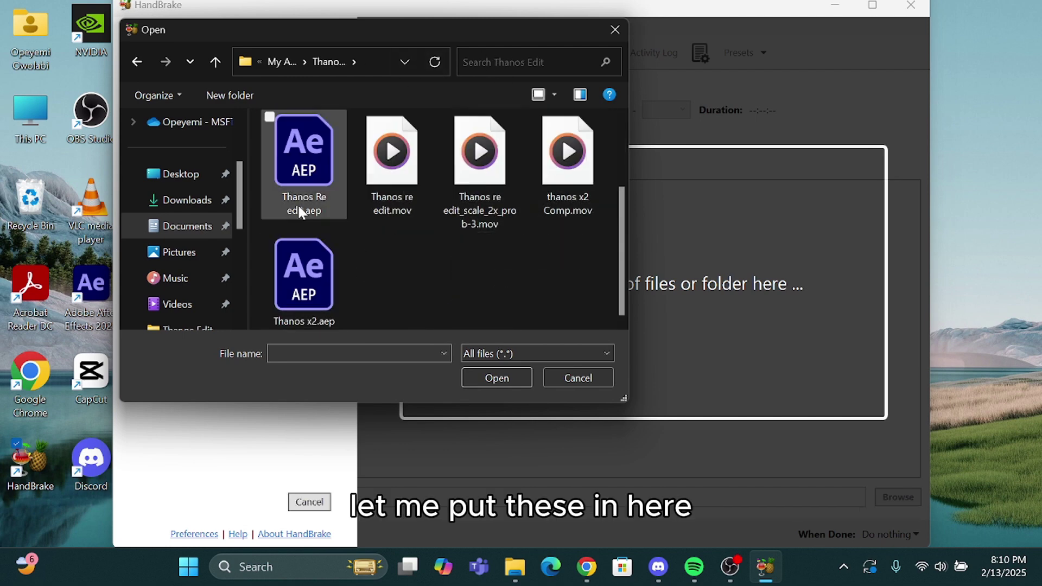
{"action": "scroll", "coordinate": [532, 221], "scroll_direction": "up", "scroll_amount": 3}
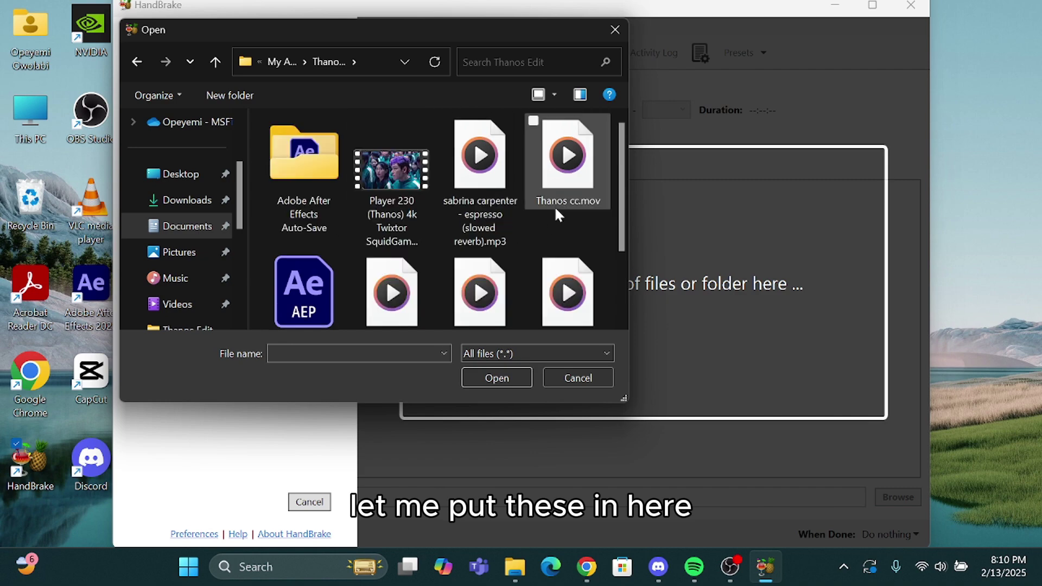
{"action": "left_click", "coordinate": [574, 159]}
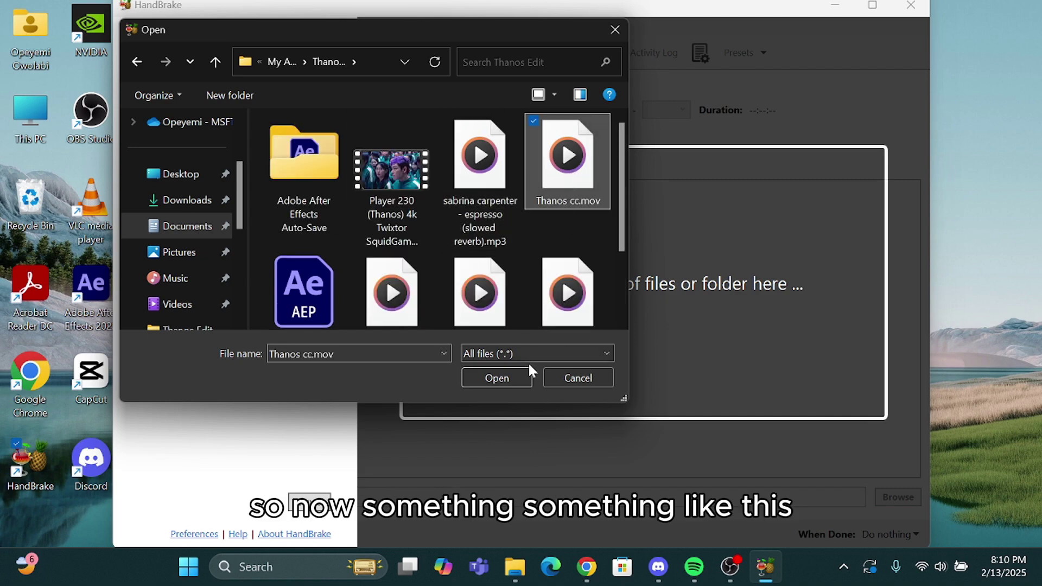
{"action": "left_click", "coordinate": [486, 375]}
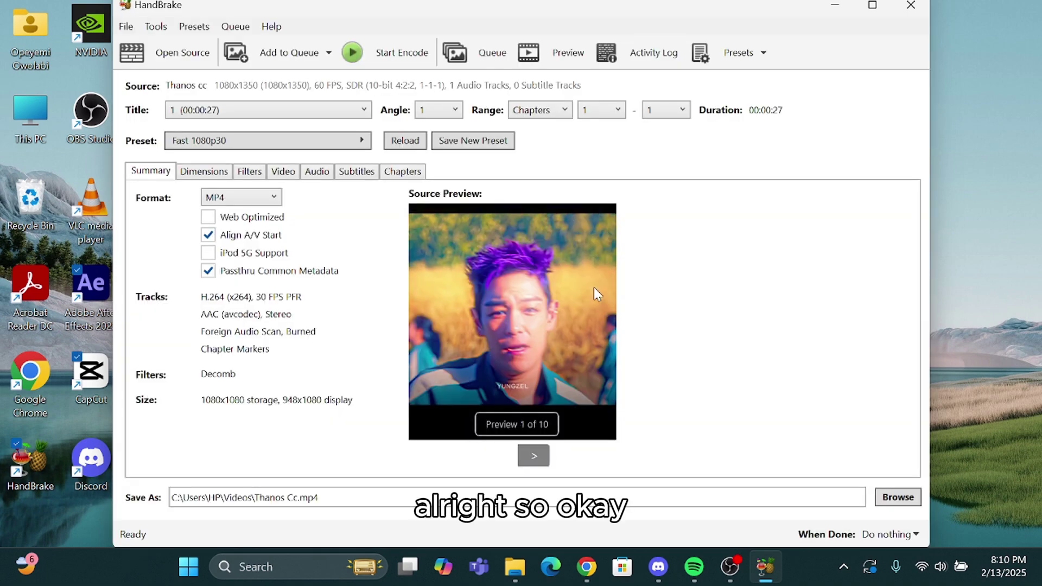
Review the available General encoding presets and close the list without choosing another one.
{"action": "scroll", "coordinate": [571, 326], "scroll_direction": "down", "scroll_amount": 1}
{"action": "scroll", "coordinate": [571, 325], "scroll_direction": "up", "scroll_amount": 2}
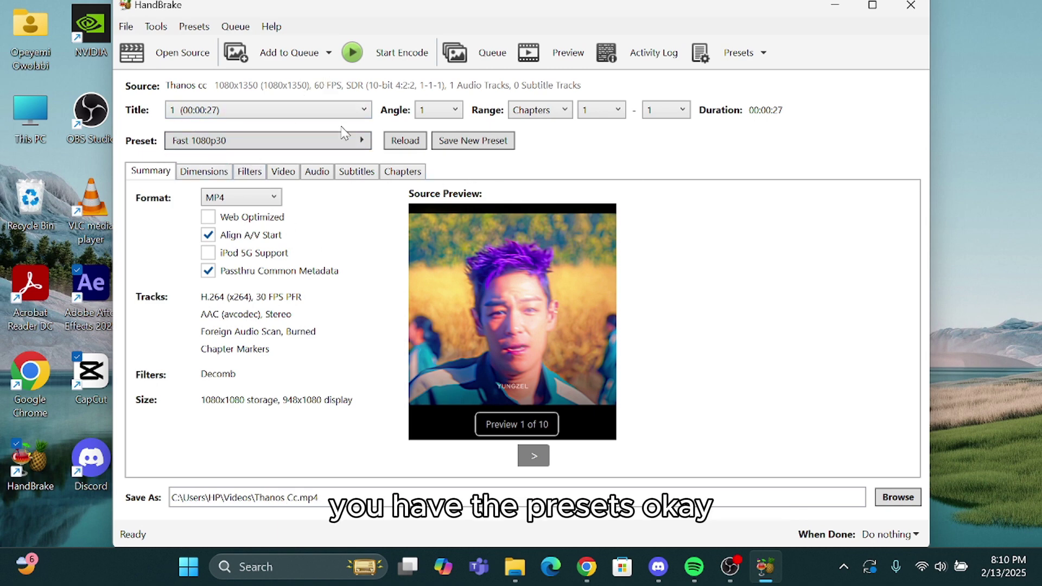
{"action": "left_click", "coordinate": [302, 142]}
{"action": "left_click", "coordinate": [304, 142]}
{"action": "left_click", "coordinate": [296, 142]}
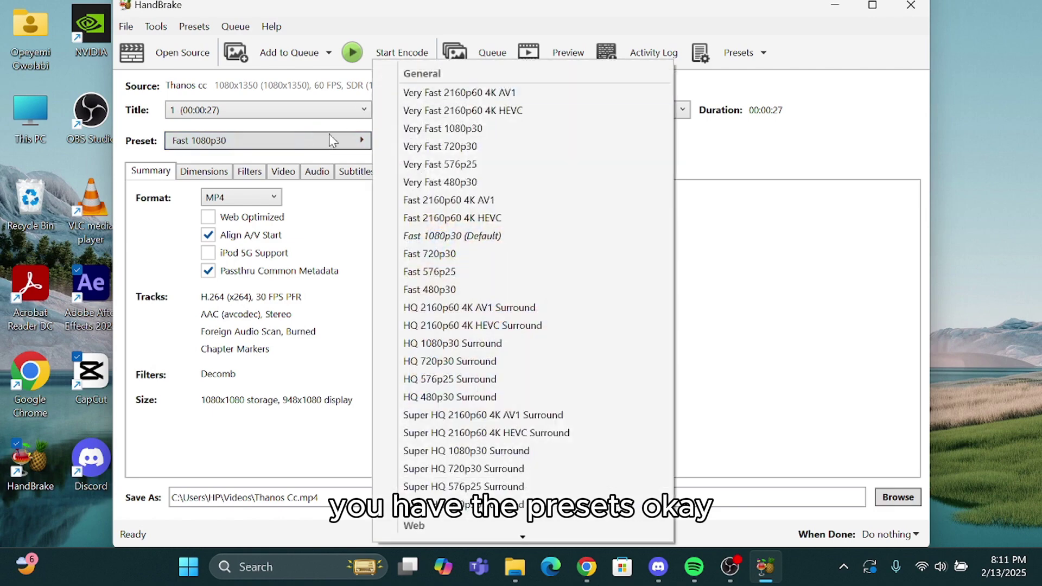
{"action": "left_click", "coordinate": [901, 176]}
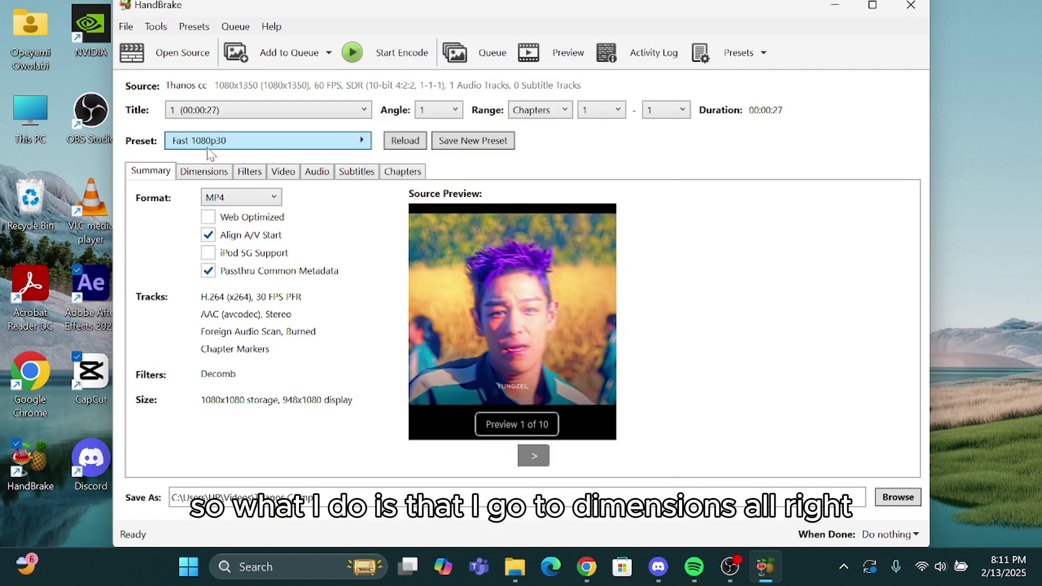
In the dimension settings, set cropping to None and the resolution limit to 2160p 4K Ultra HD.
{"action": "left_click", "coordinate": [204, 171]}
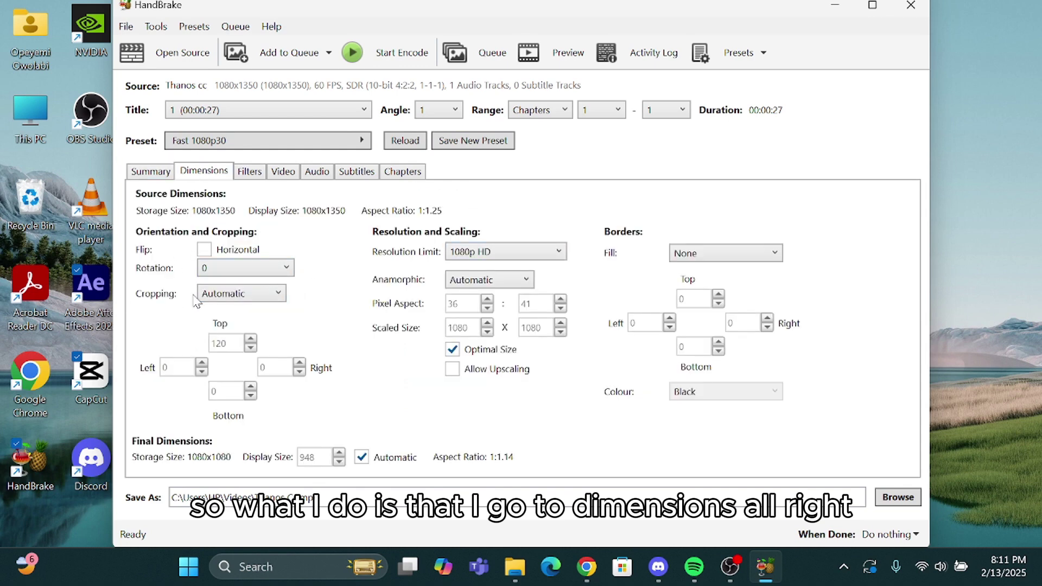
{"action": "left_click", "coordinate": [246, 300]}
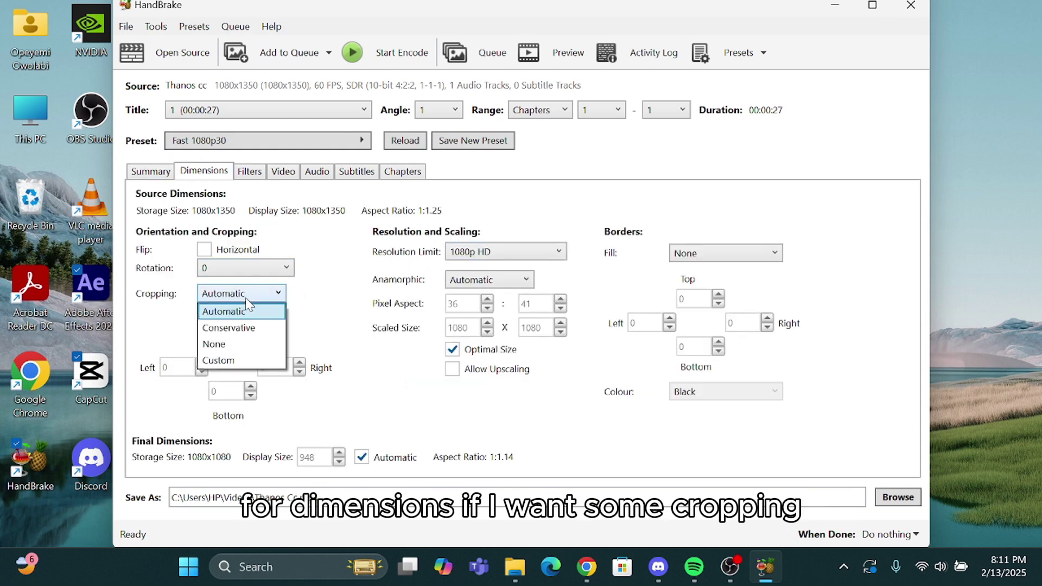
{"action": "left_click", "coordinate": [217, 343]}
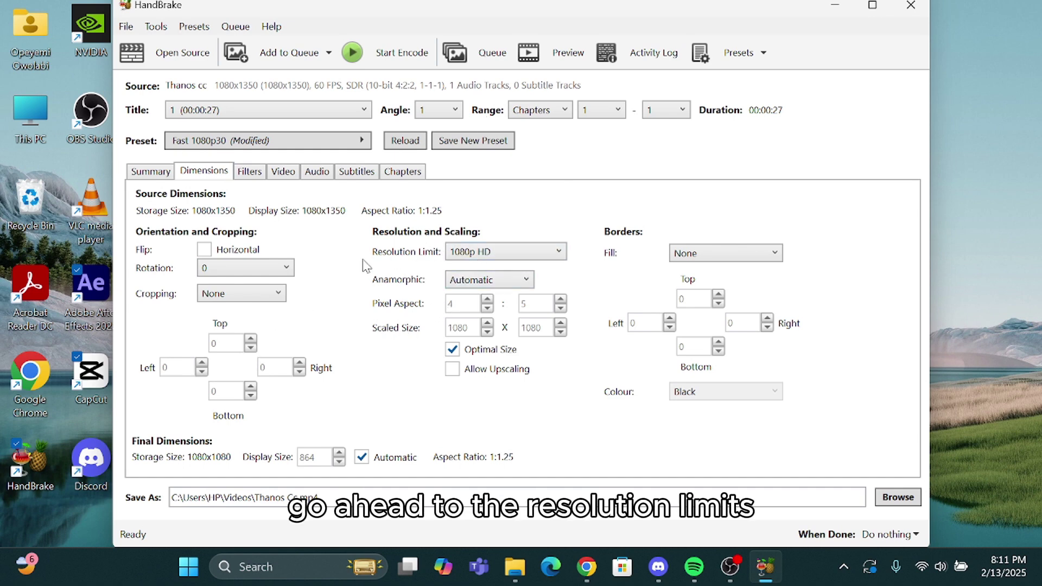
{"action": "left_click", "coordinate": [463, 254]}
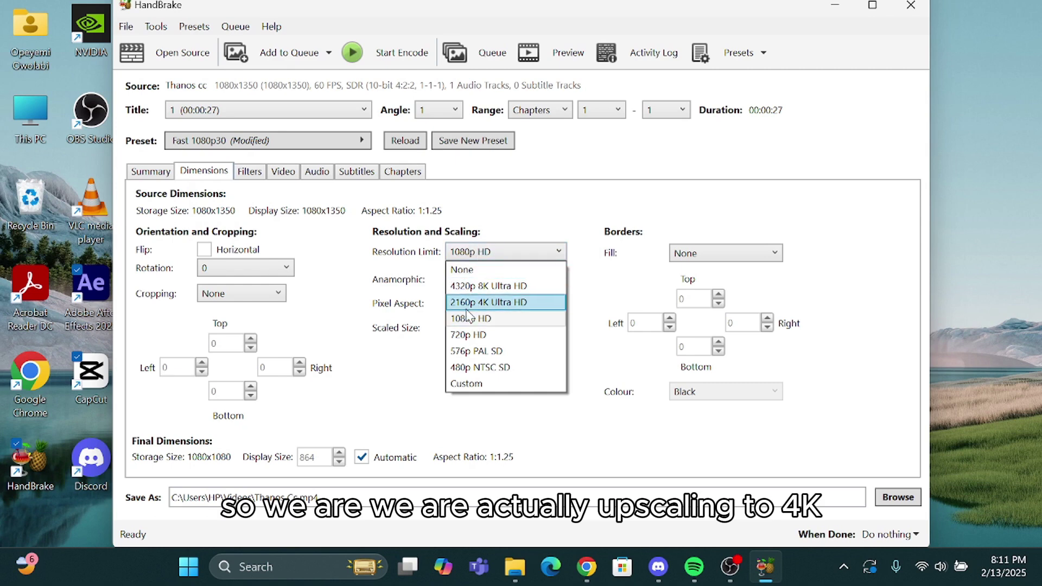
{"action": "left_click", "coordinate": [487, 303]}
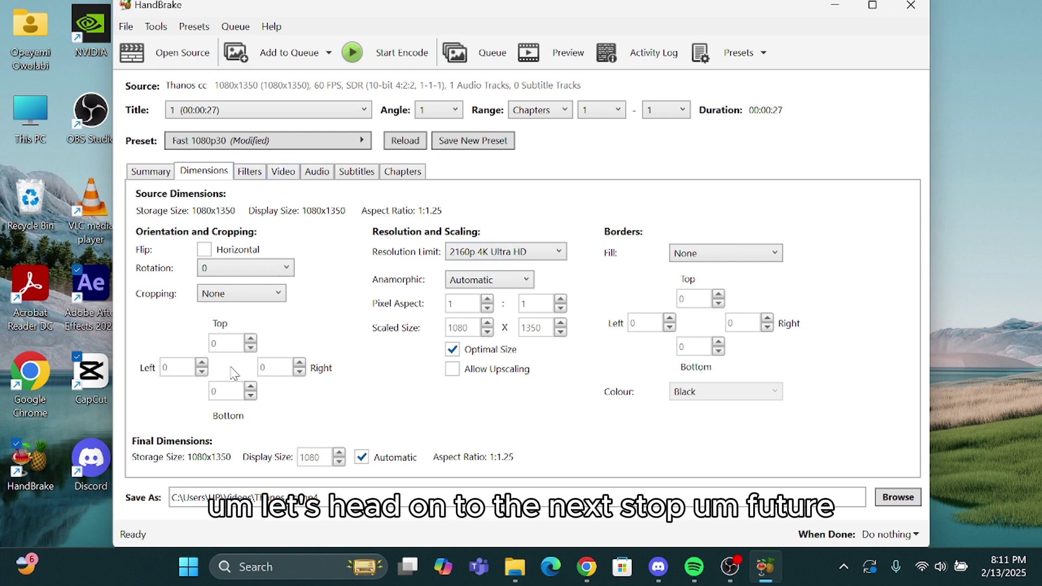
Set the colourspace filter to BT.709.
{"action": "left_click", "coordinate": [262, 170]}
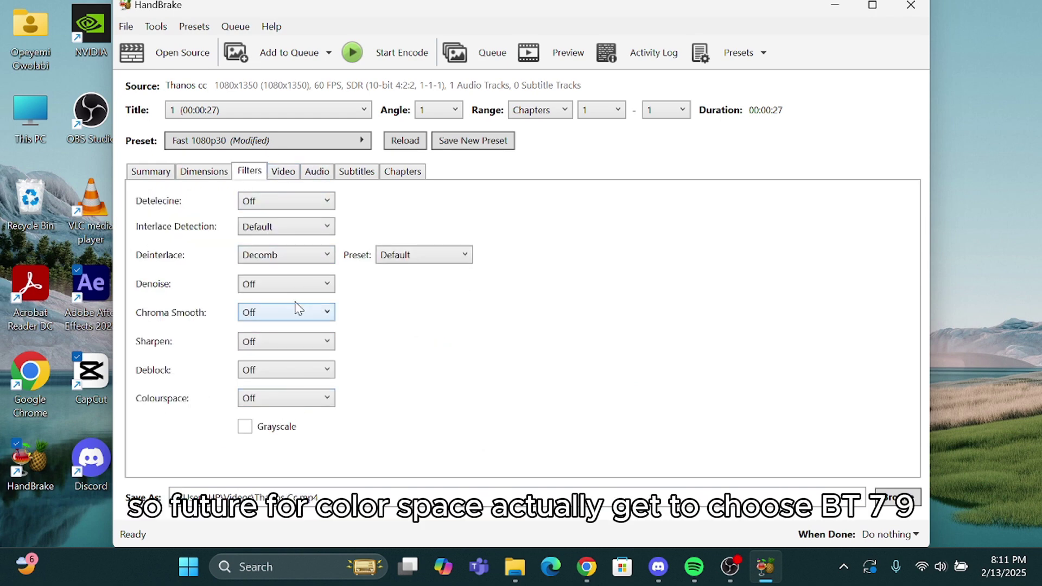
{"action": "left_click", "coordinate": [313, 398]}
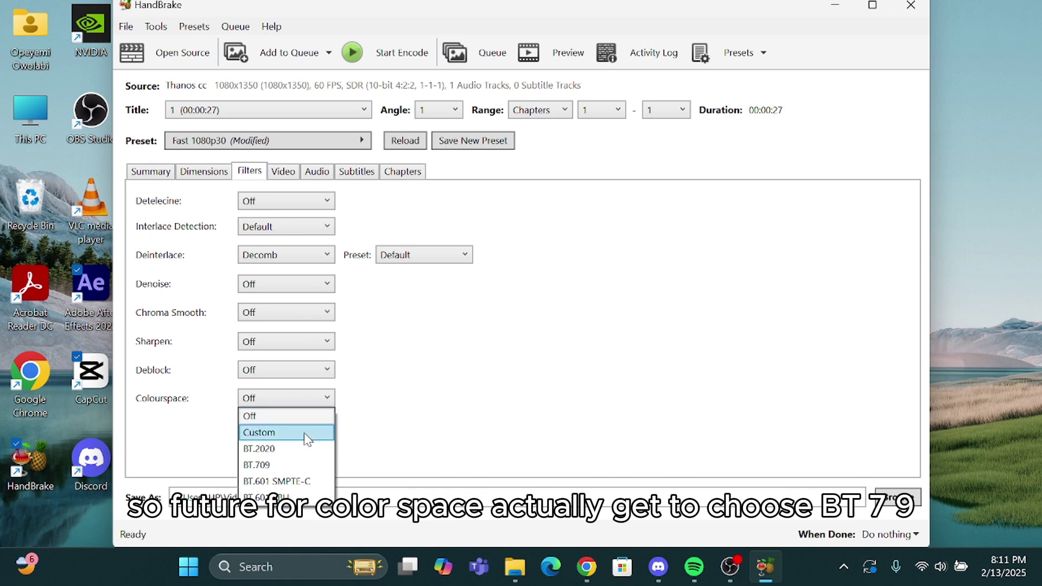
{"action": "left_click", "coordinate": [297, 466]}
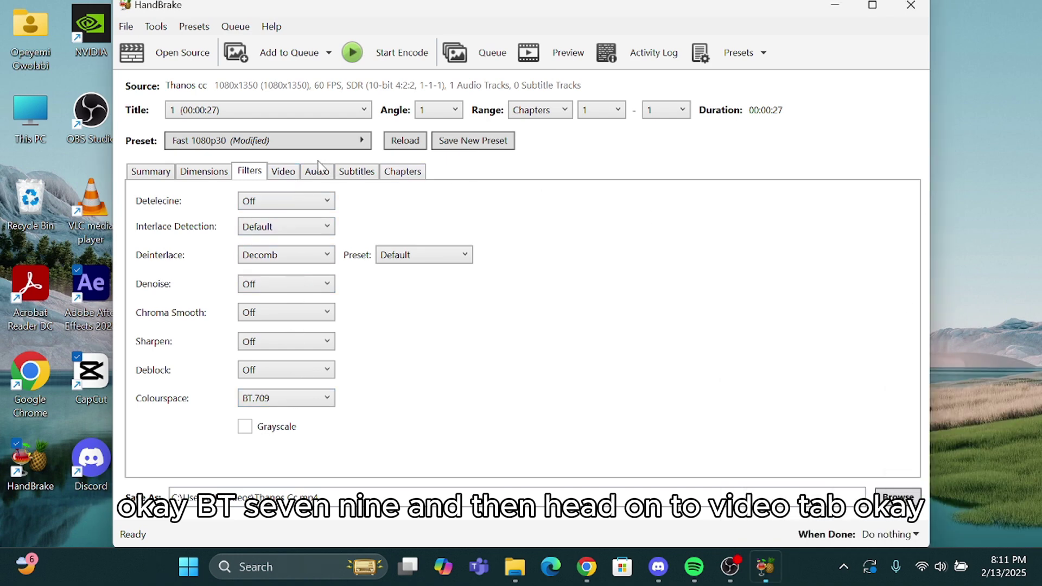
Configure the video output to use a constant framerate of 60 FPS.
{"action": "left_click", "coordinate": [282, 172]}
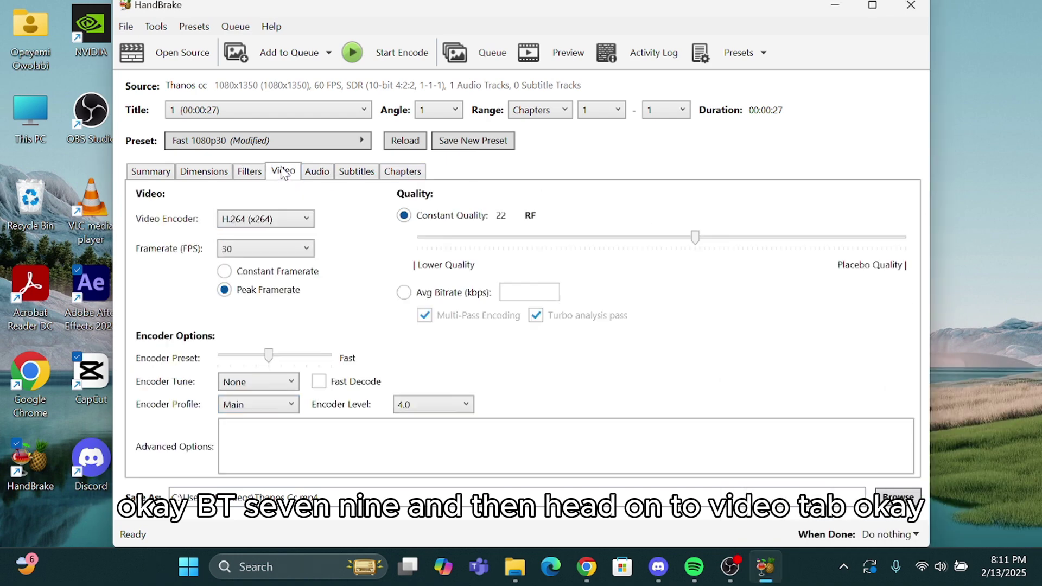
{"action": "left_click", "coordinate": [225, 272]}
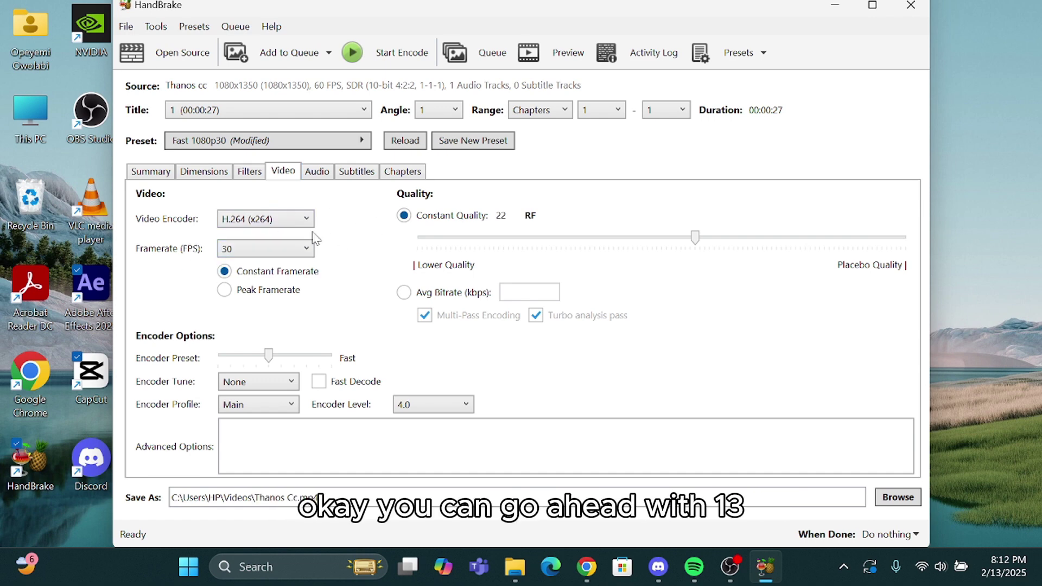
{"action": "left_click", "coordinate": [303, 247]}
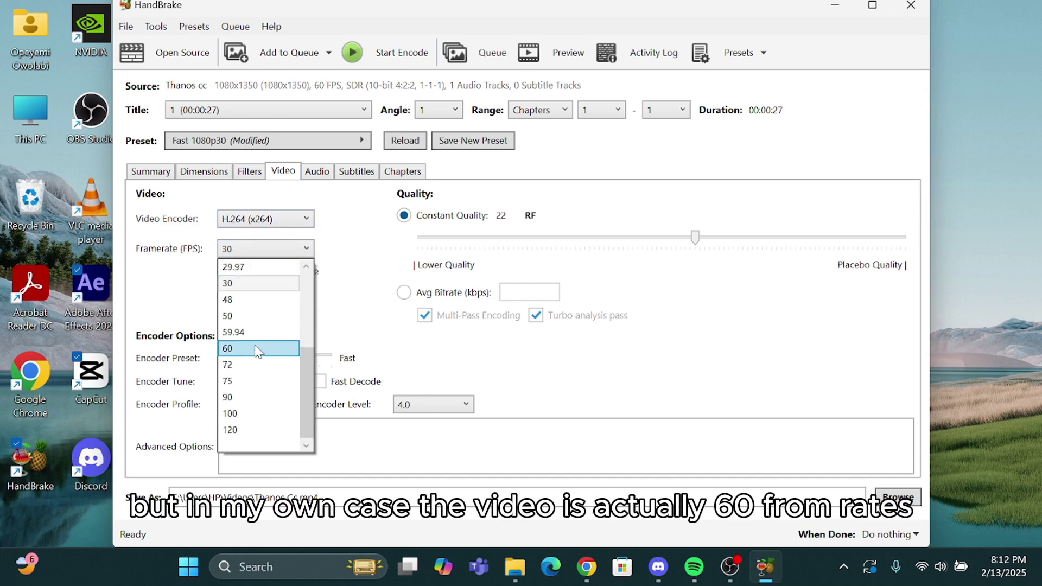
{"action": "left_click", "coordinate": [257, 351]}
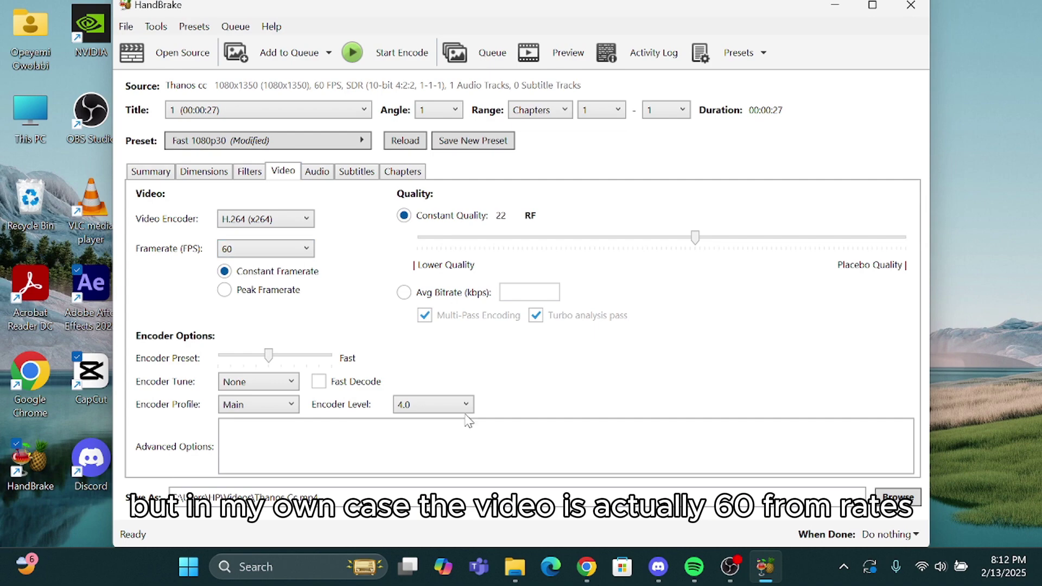
Check the frame rate of Thanos cc.mov in its file property details in File Explorer and return to HandBrake.
{"action": "left_click", "coordinate": [514, 566]}
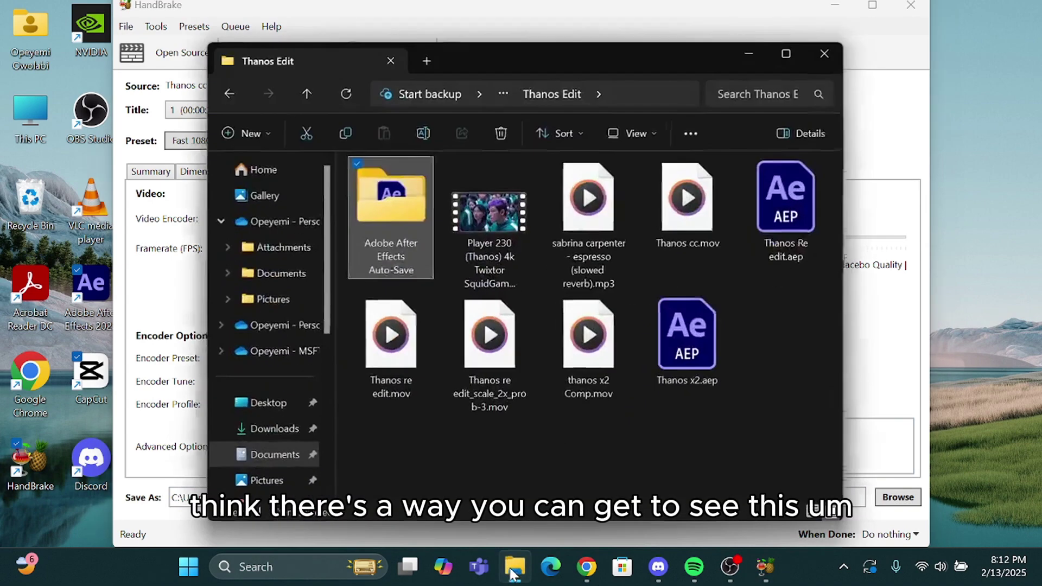
{"action": "left_click", "coordinate": [685, 209]}
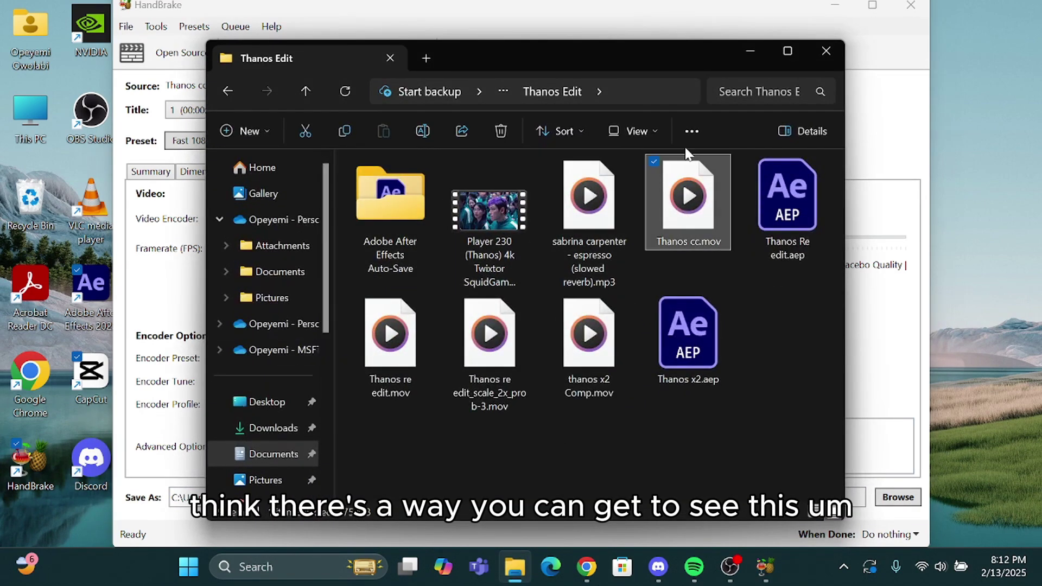
{"action": "right_click", "coordinate": [700, 225]}
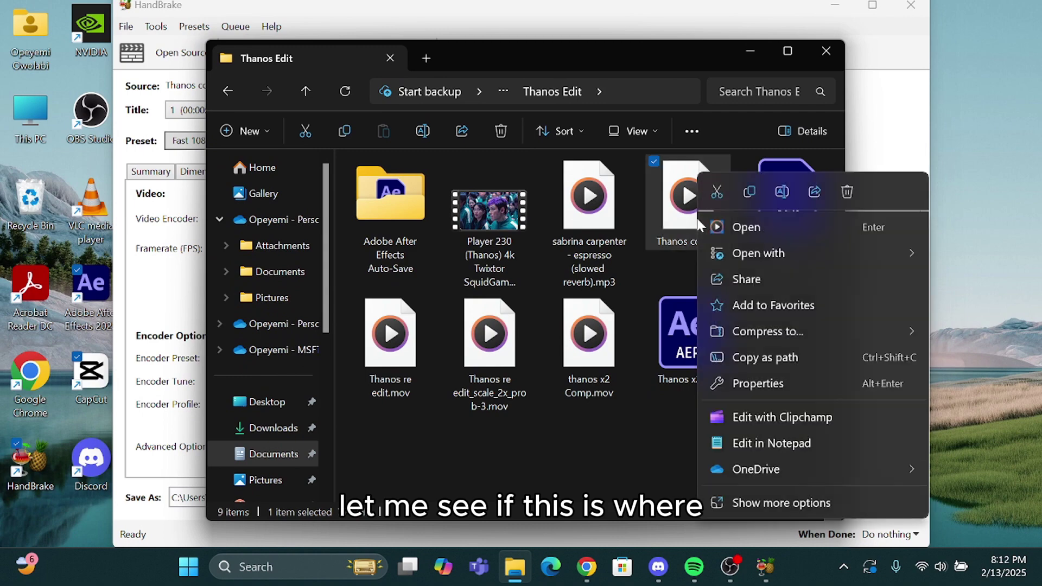
{"action": "left_click", "coordinate": [771, 375]}
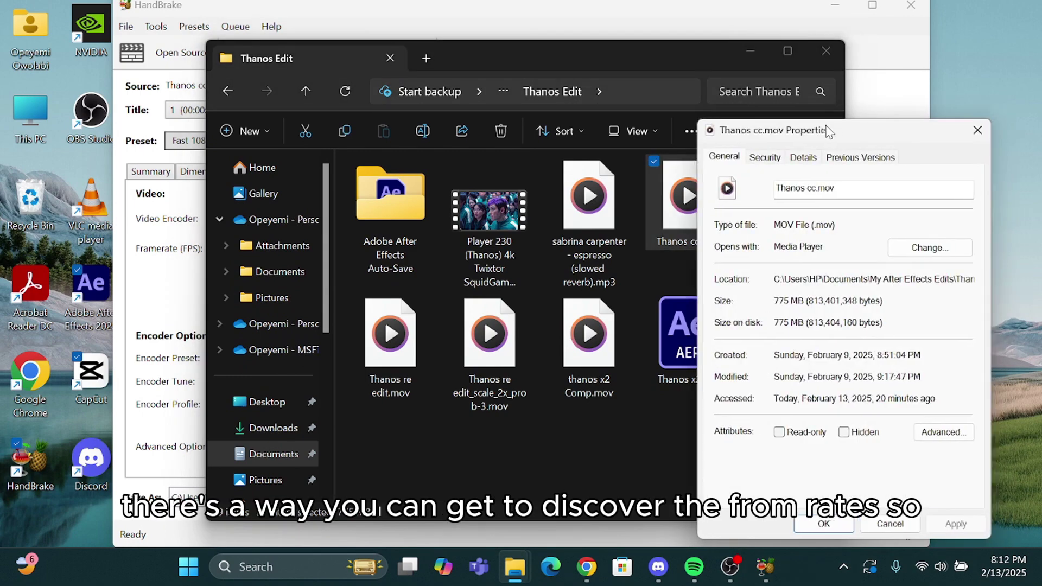
{"action": "left_click_drag", "start_coordinate": [829, 129], "coordinate": [490, 27]}
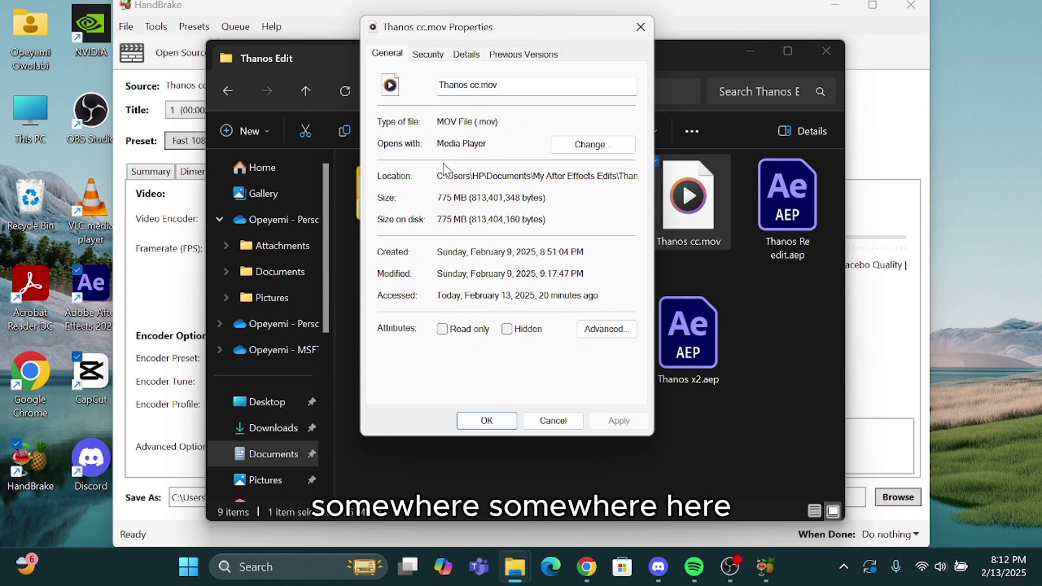
{"action": "left_click", "coordinate": [466, 55]}
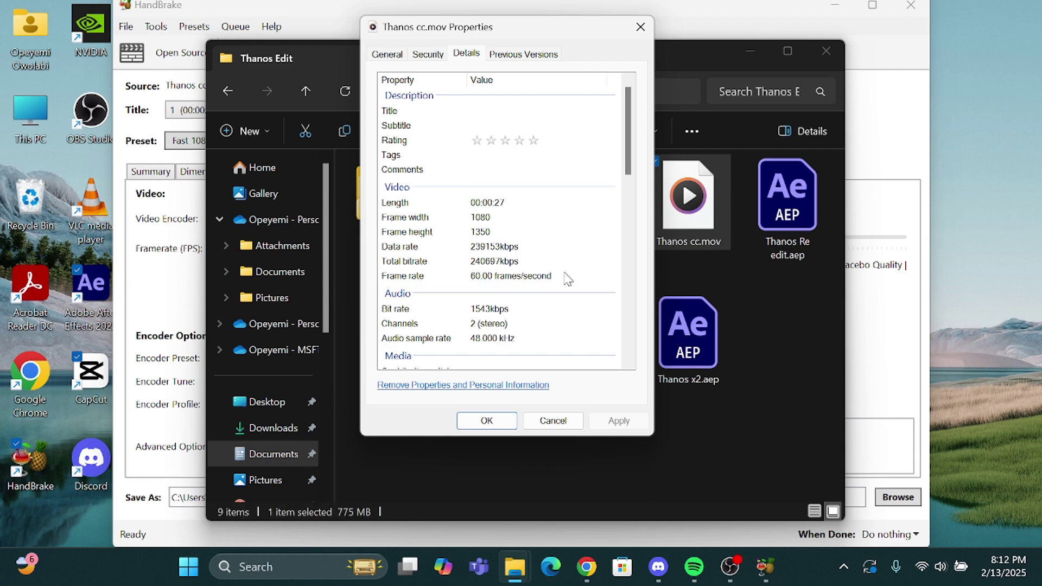
{"action": "left_click", "coordinate": [486, 421]}
{"action": "left_click", "coordinate": [764, 61]}
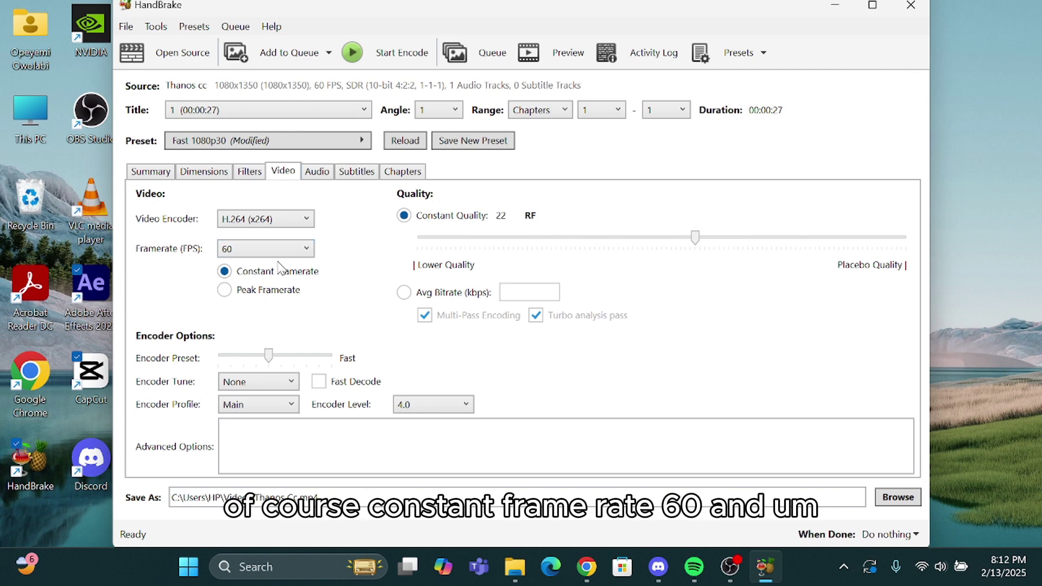
Reselect 60 FPS as the framerate and set the constant quality to RF 8.
{"action": "left_click", "coordinate": [293, 249]}
{"action": "left_click", "coordinate": [278, 354]}
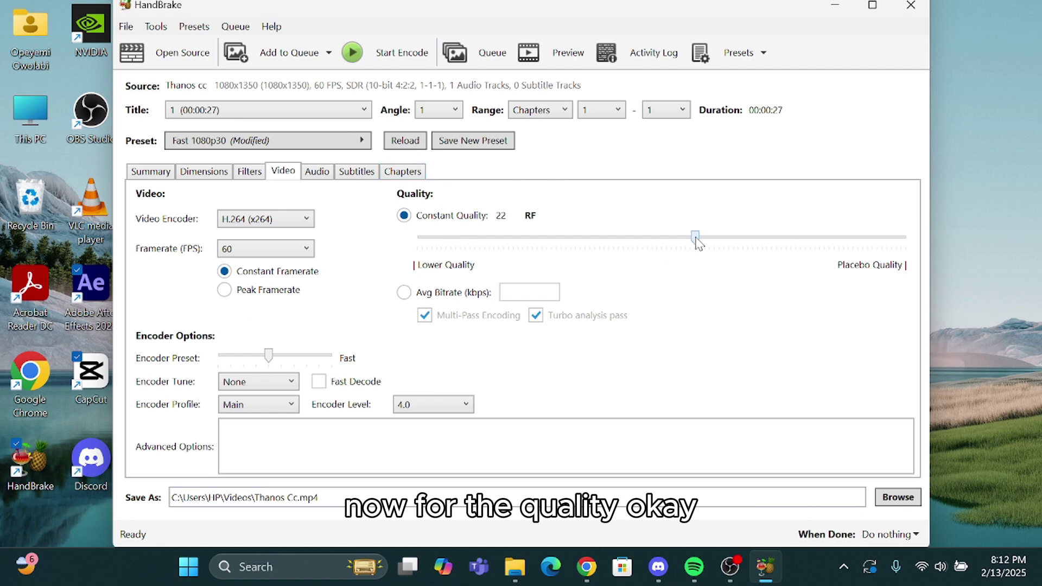
{"action": "left_click_drag", "start_coordinate": [695, 238], "coordinate": [480, 238]}
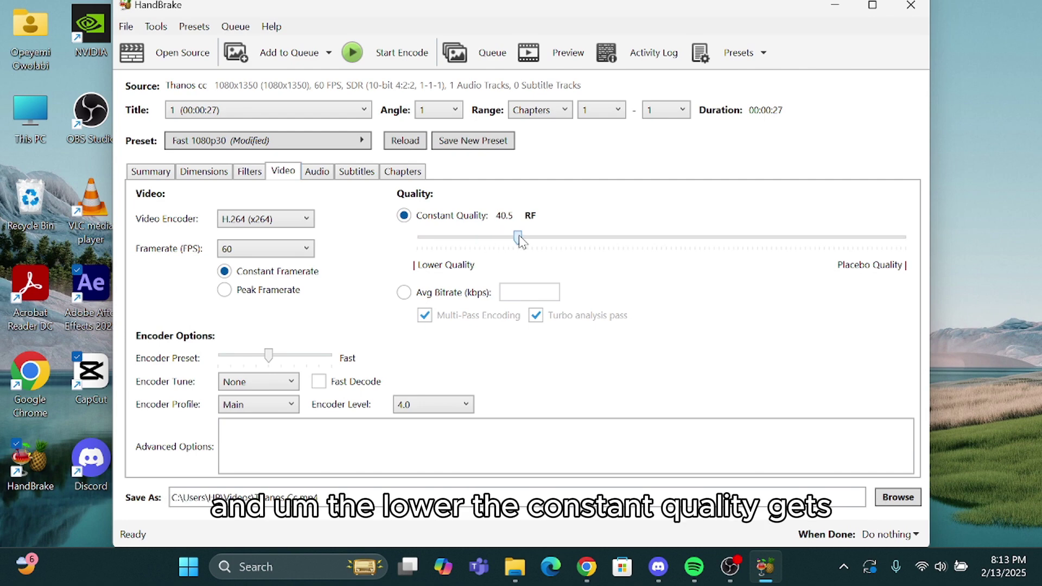
{"action": "left_click_drag", "start_coordinate": [519, 237], "coordinate": [859, 238]}
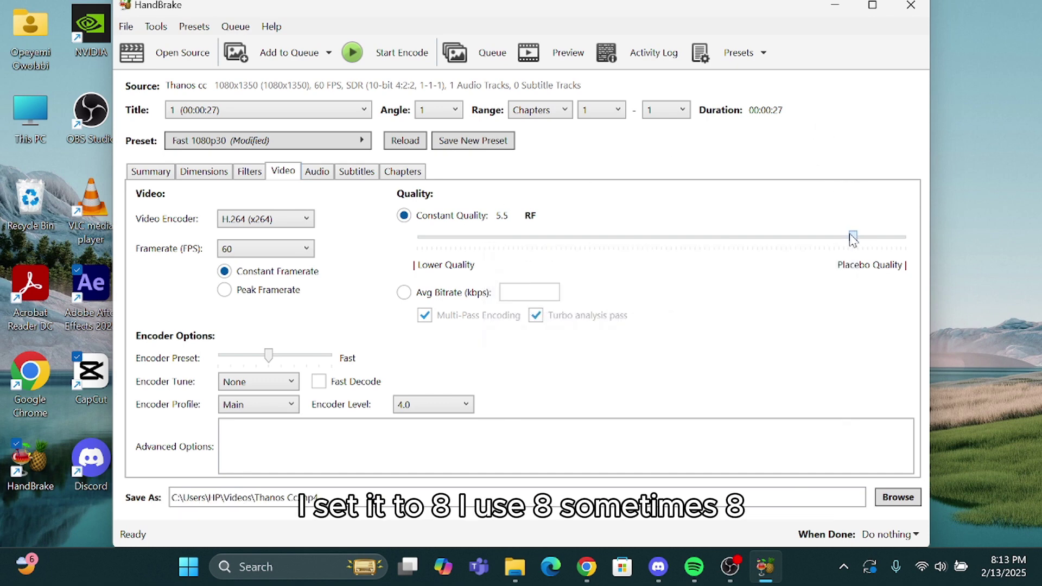
{"action": "left_click_drag", "start_coordinate": [852, 243], "coordinate": [831, 243]}
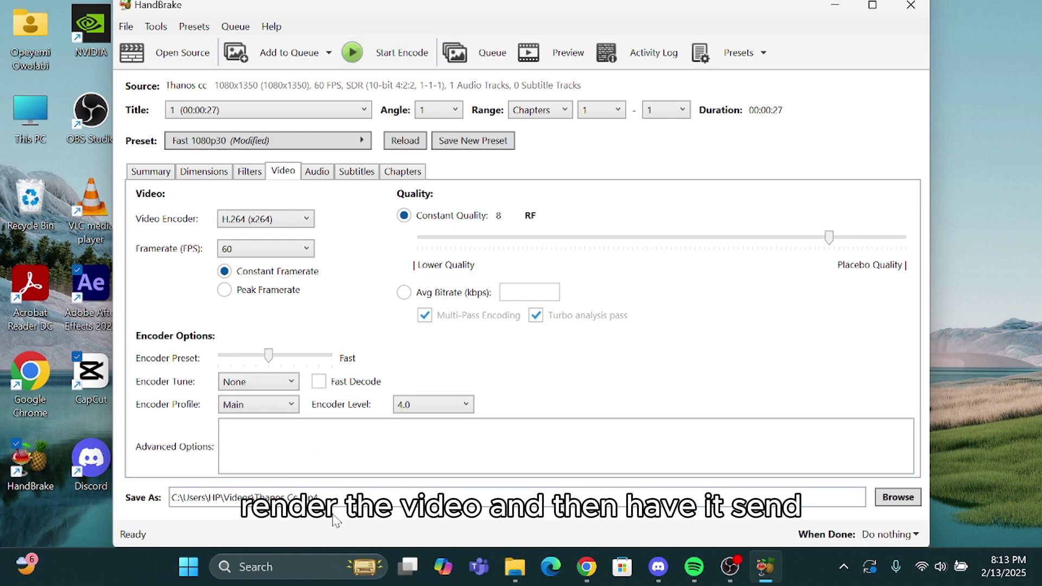
Inspect the output file path and its Save As dialog, and dismiss the dialog without changing the location.
{"action": "left_click_drag", "start_coordinate": [319, 498], "coordinate": [136, 492]}
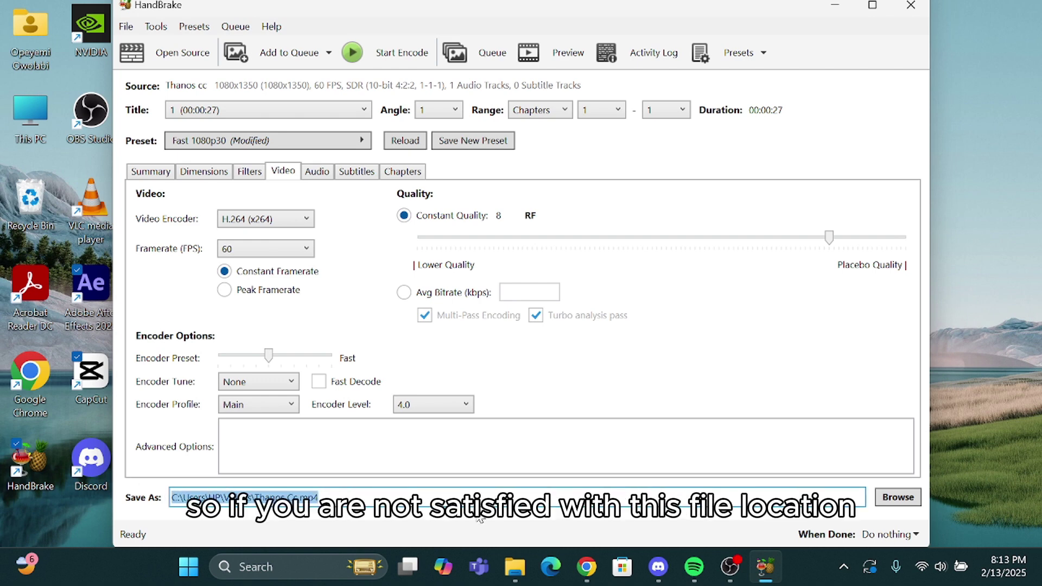
{"action": "left_click", "coordinate": [314, 502]}
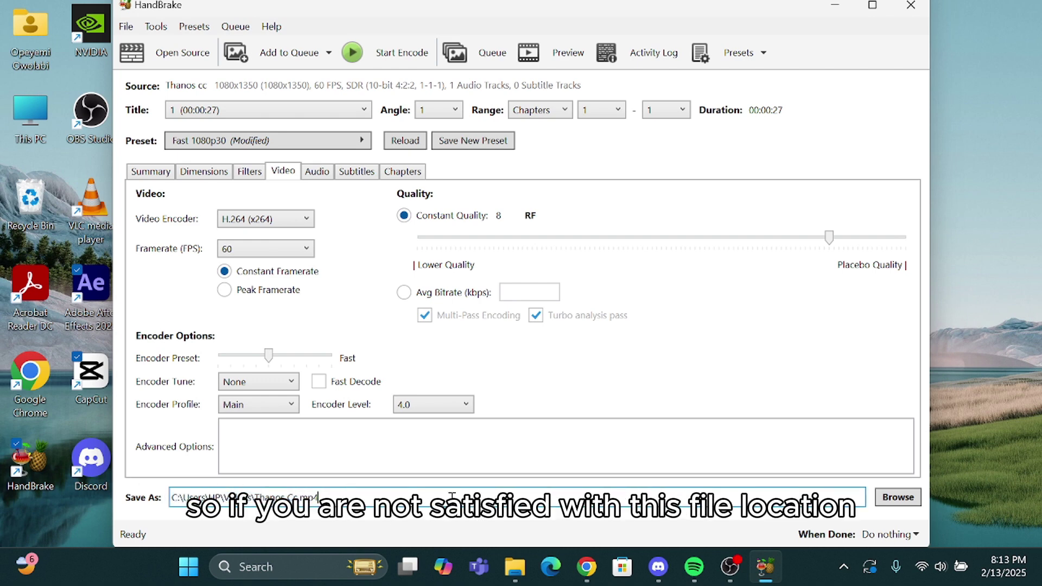
{"action": "left_click", "coordinate": [898, 498]}
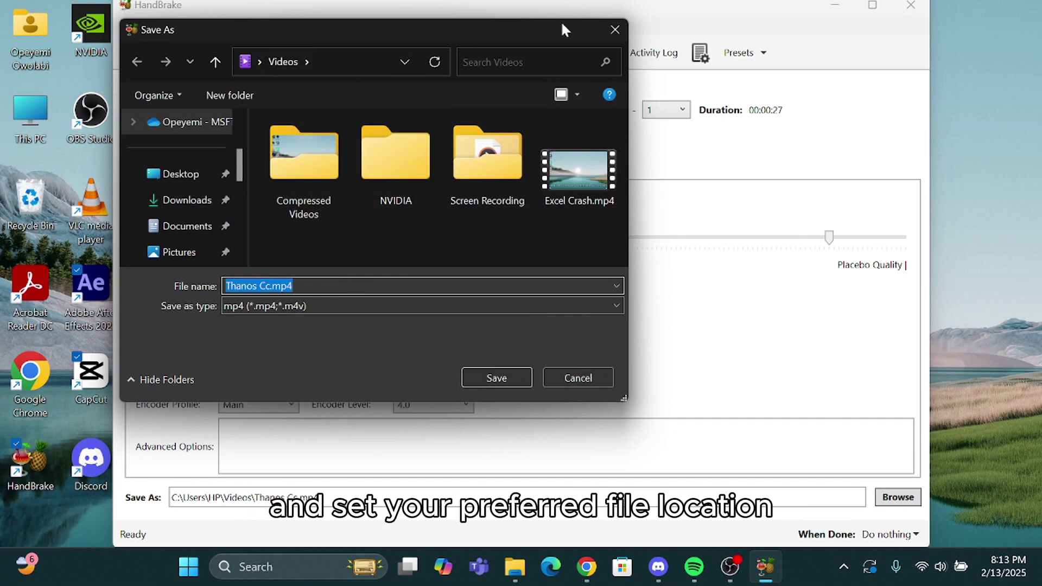
{"action": "left_click", "coordinate": [615, 29]}
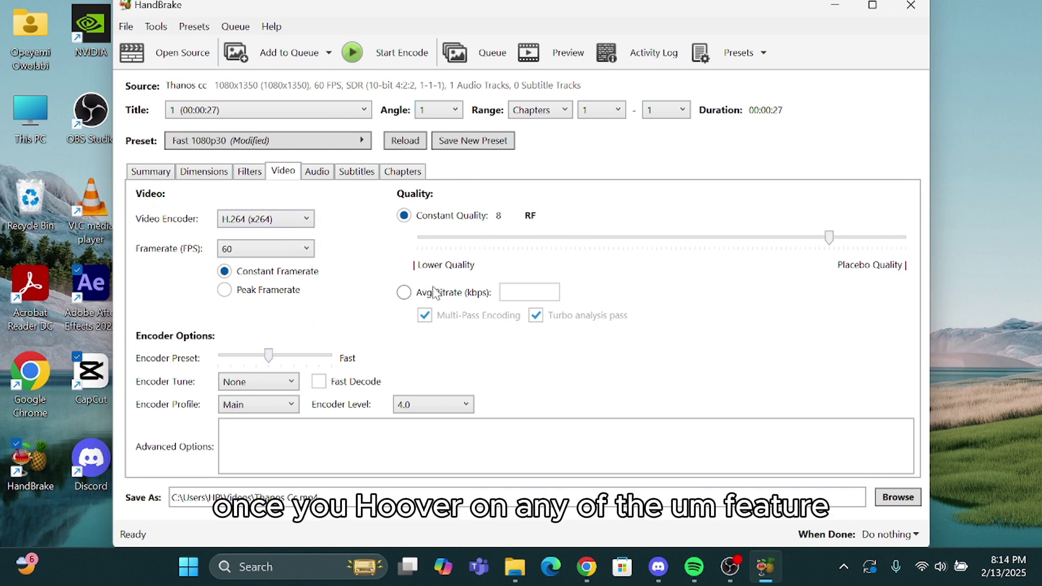
Dismiss the WhatsApp notification and read the explanation of the constant quality setting.
{"action": "mouse_move", "coordinate": [830, 242]}
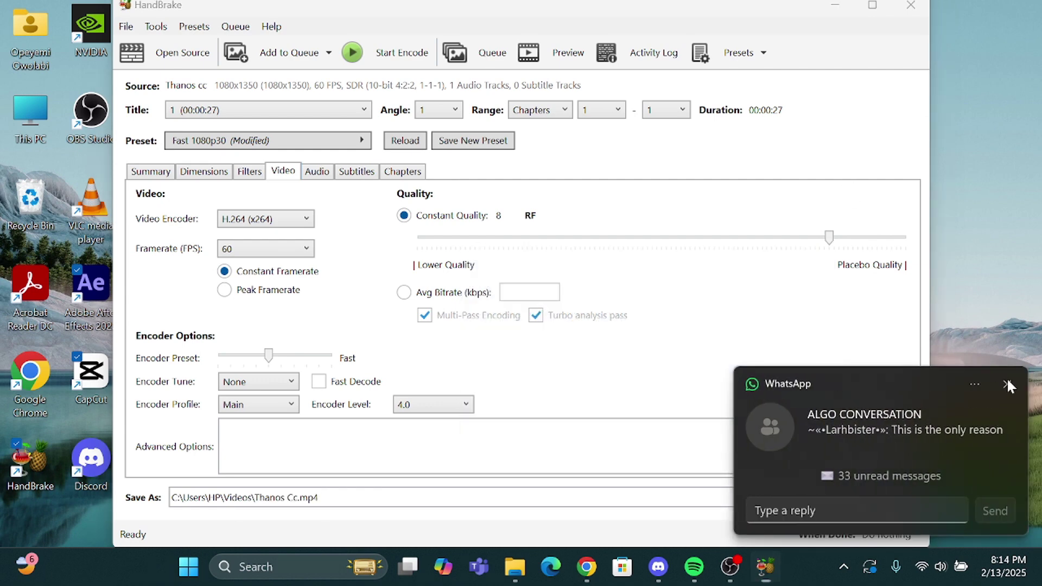
{"action": "left_click", "coordinate": [1008, 384]}
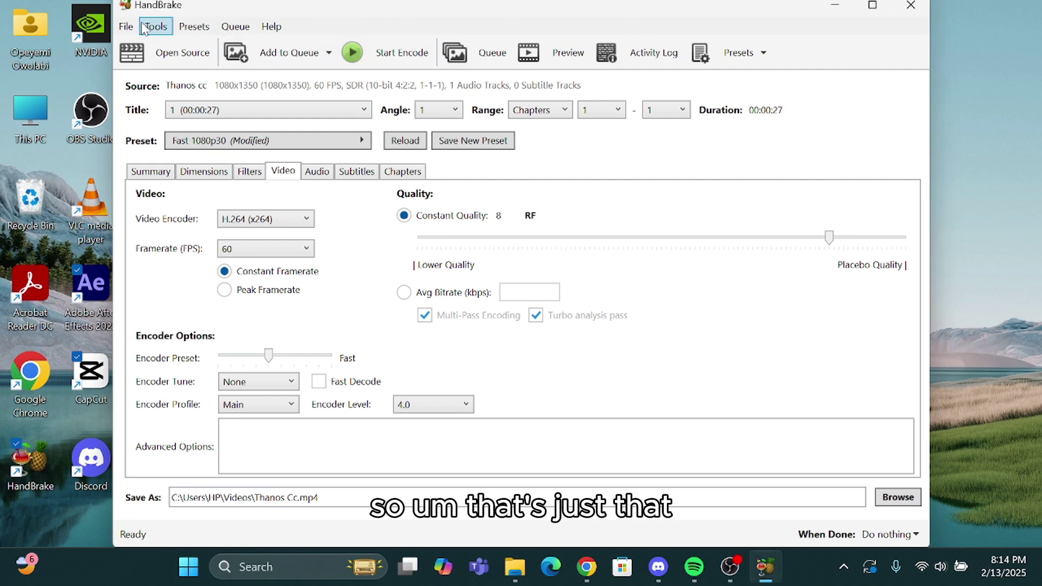
{"action": "mouse_move", "coordinate": [458, 248]}
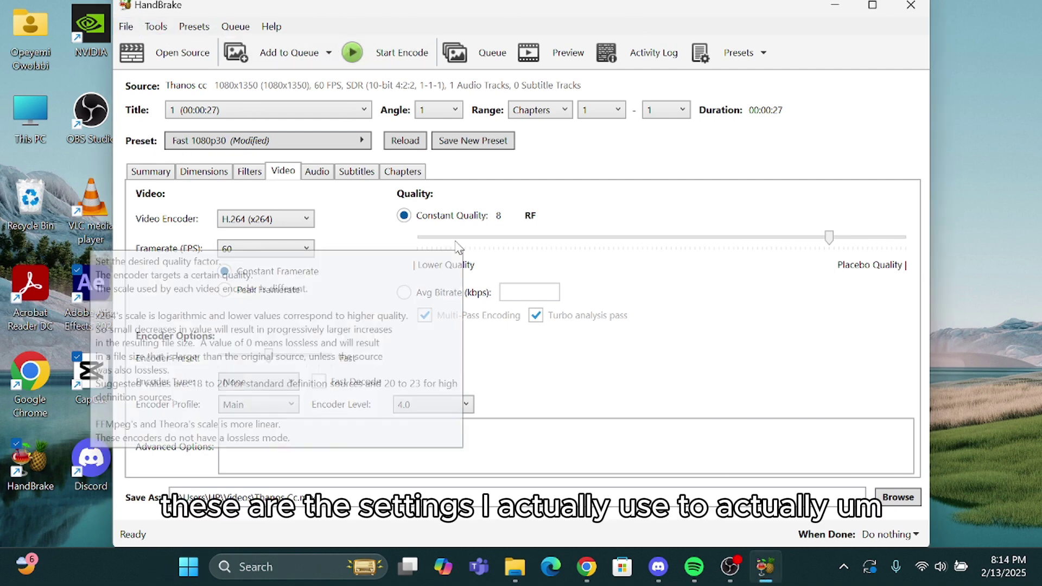